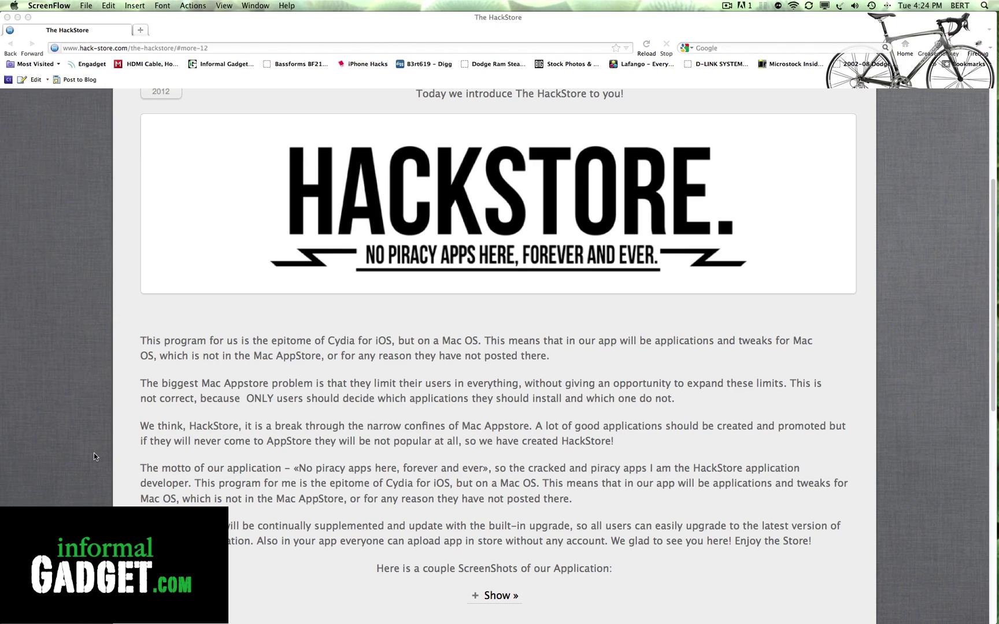
- Scroll the HackStore post down to the Show » link and Download button, activating Firefox
scroll(116, 429, down, 1)
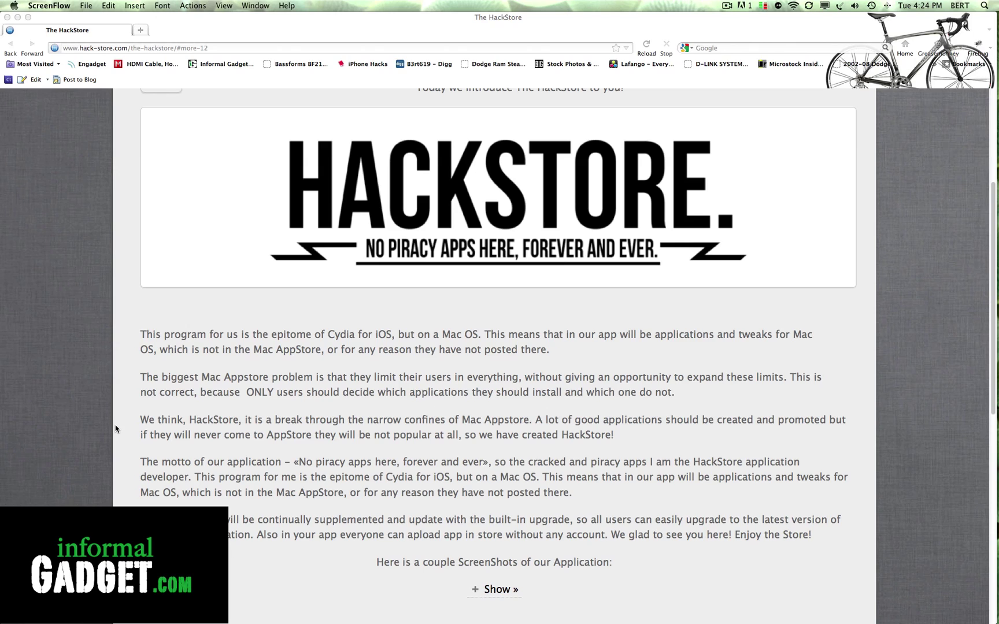
scroll(116, 428, down, 1)
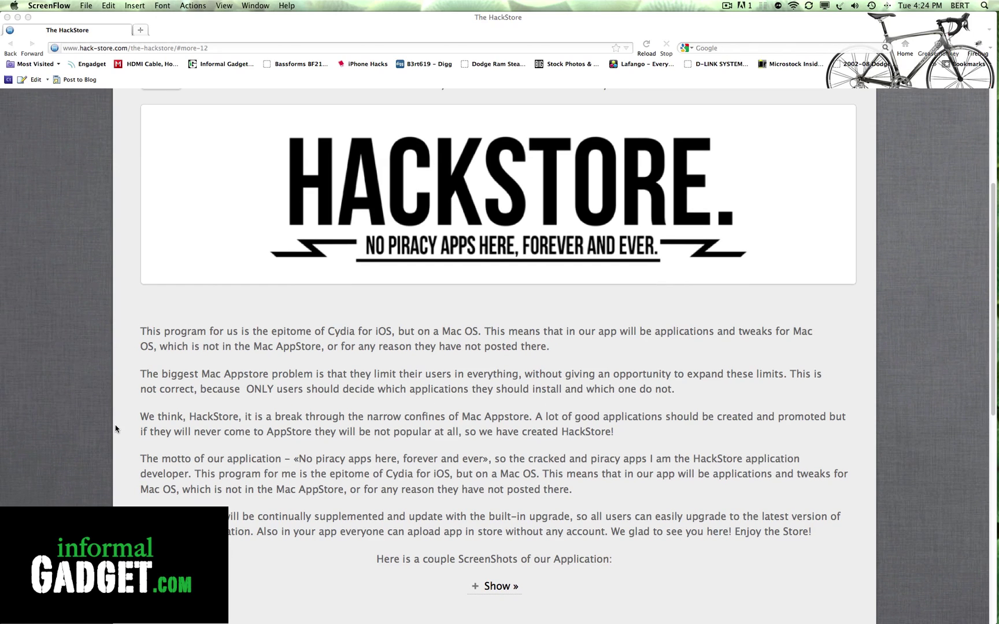
scroll(115, 428, down, 1)
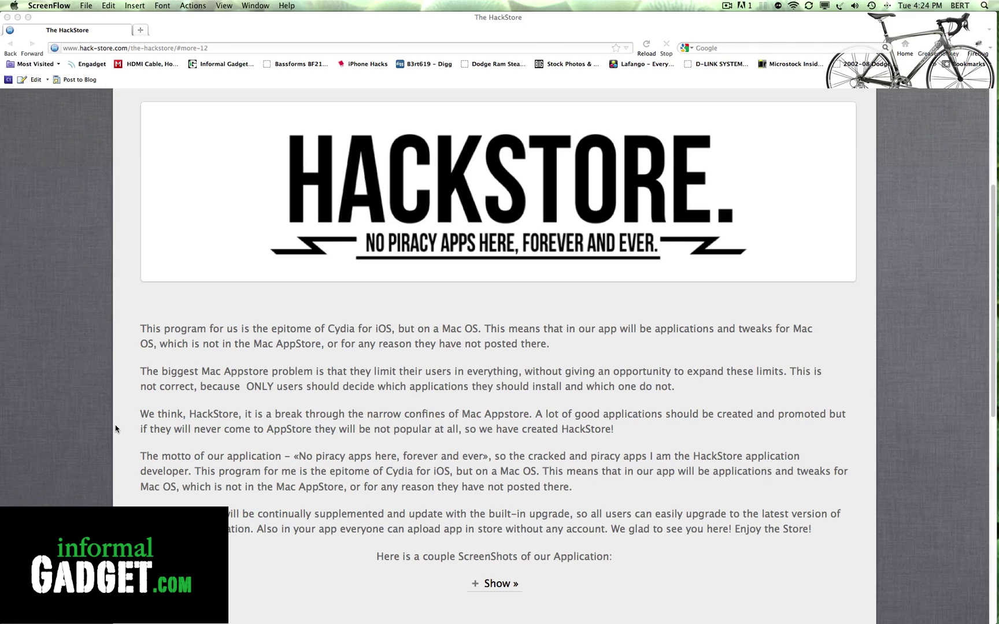
scroll(116, 428, up, 2)
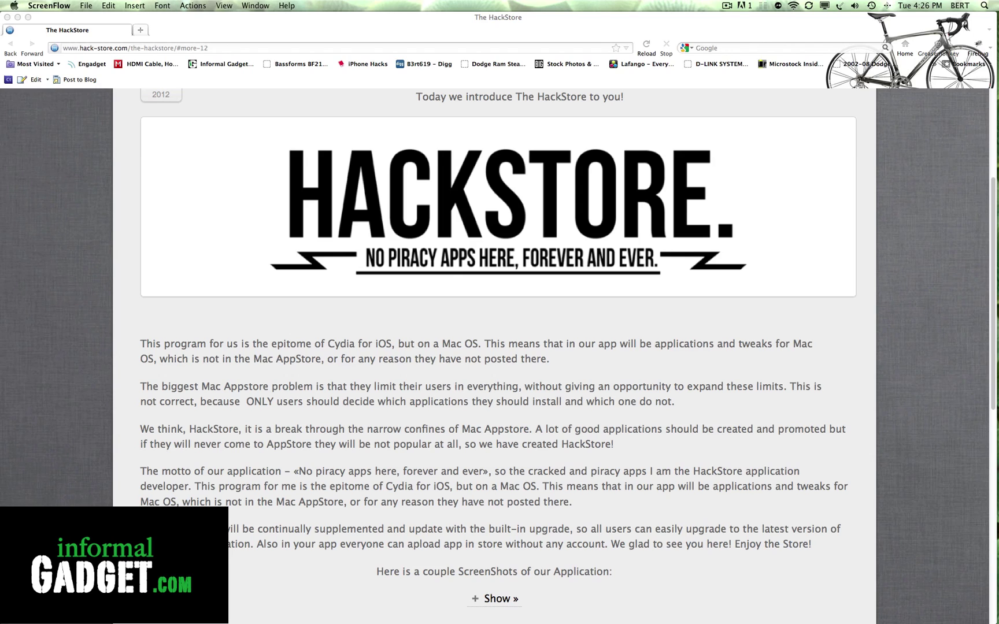
scroll(450, 215, down, 7)
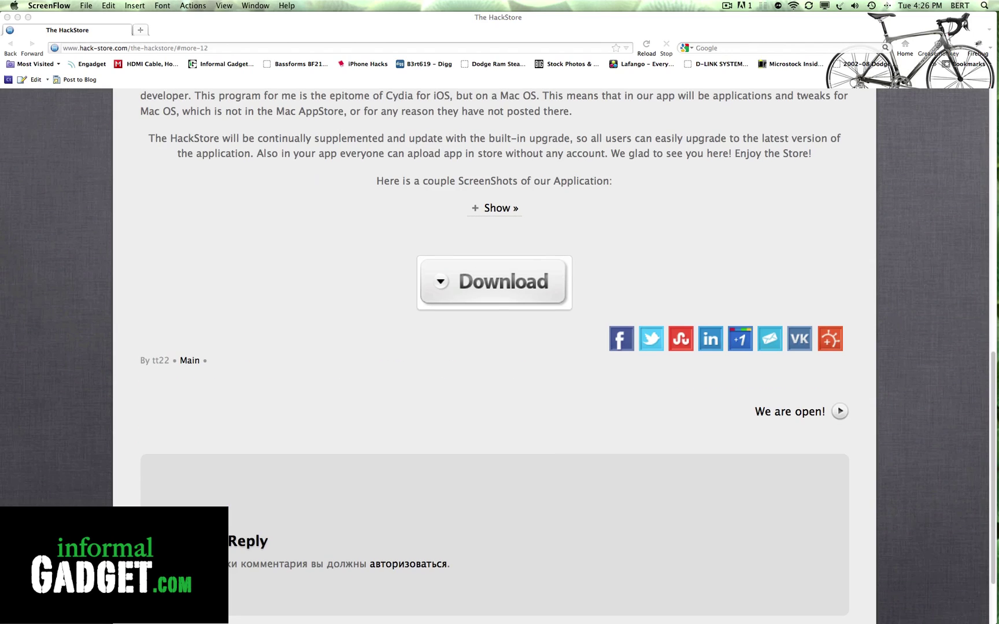
click(480, 213)
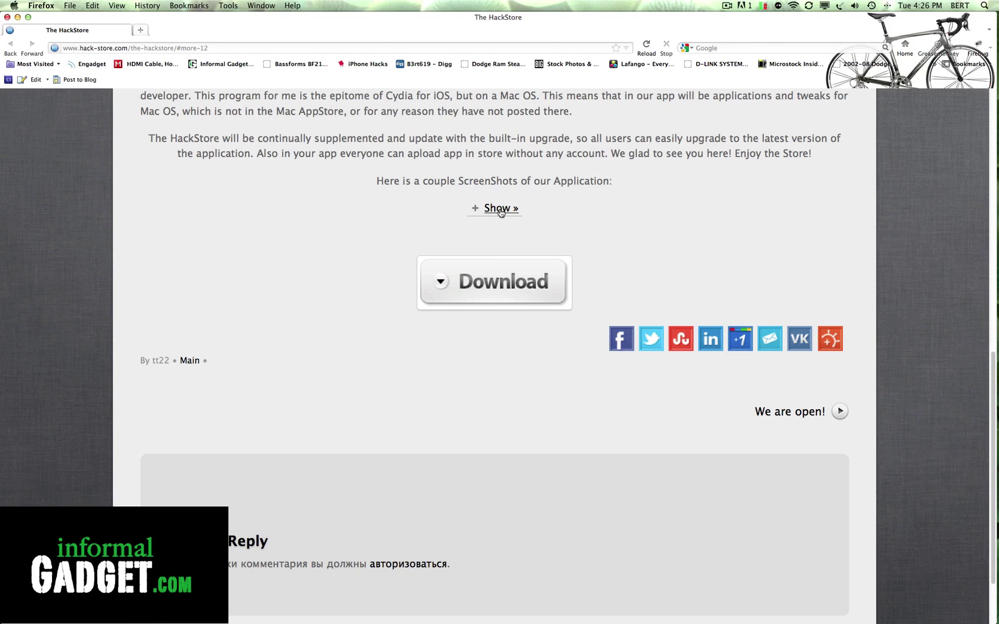
- Expand the 'couple ScreenShots' section to reveal the Categories grid and Login panel images
click(500, 212)
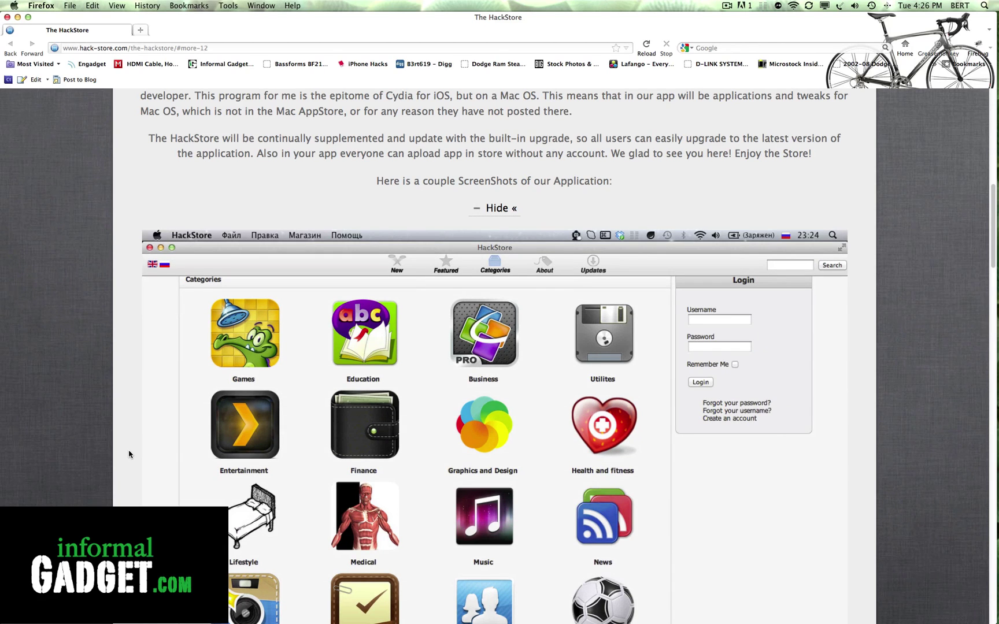
scroll(129, 454, down, 2)
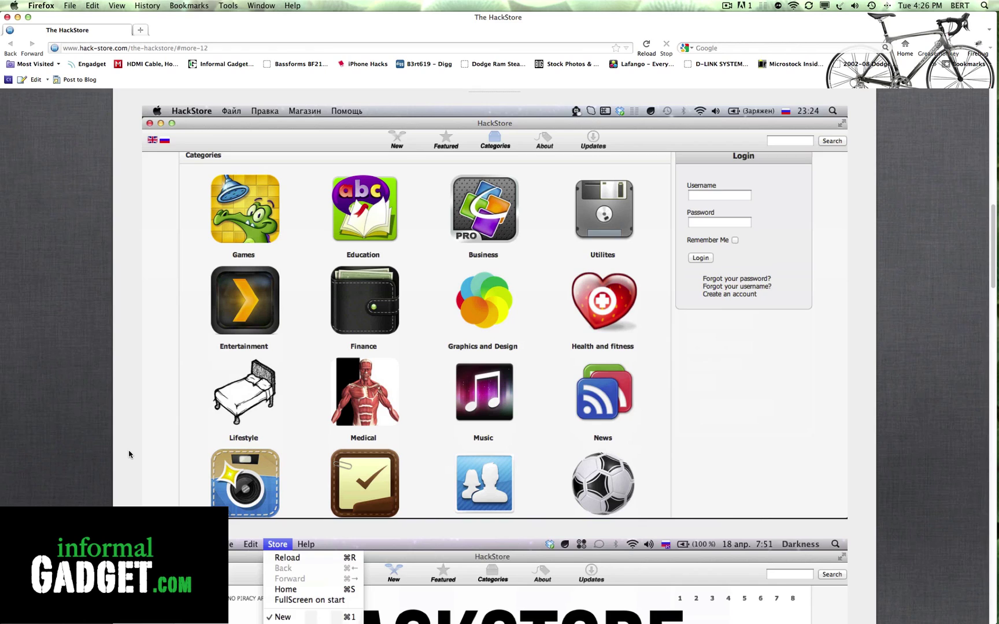
scroll(129, 455, up, 1)
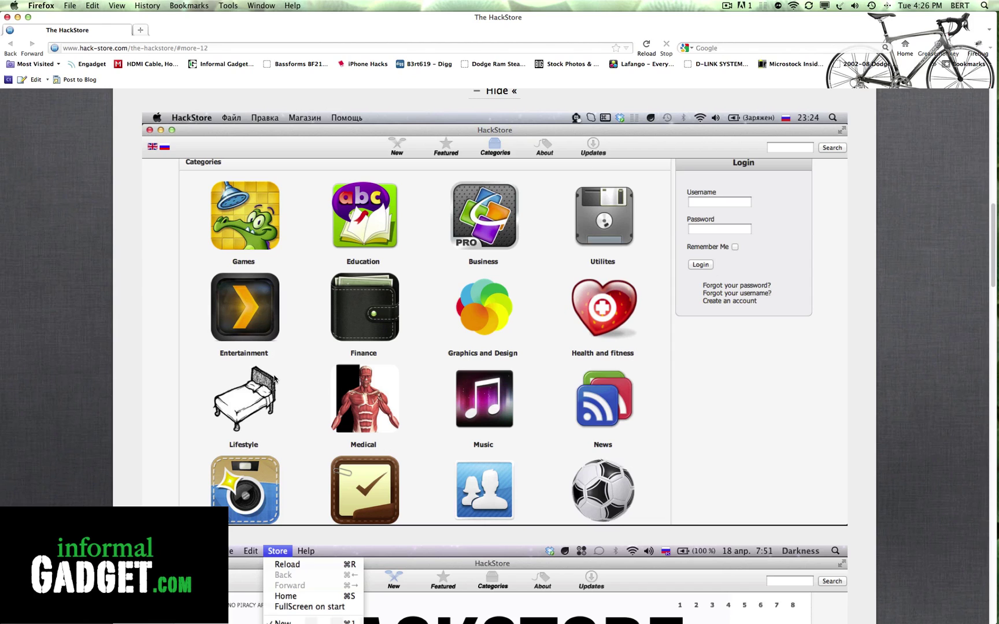
- Look through the HackStore screenshot images down to the Download button and sharing links
scroll(90, 381, down, 6)
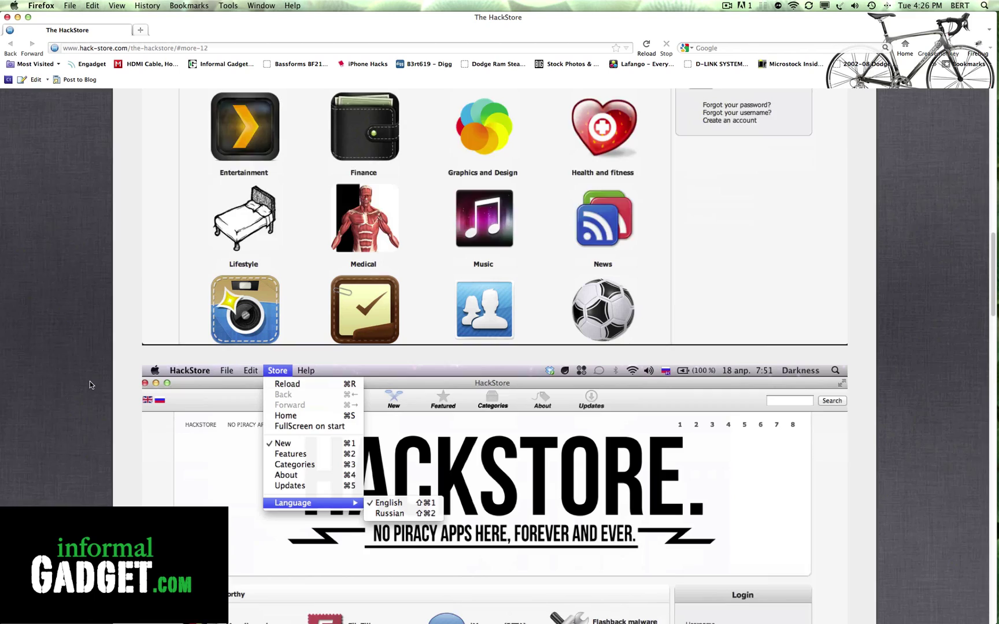
scroll(89, 381, down, 2)
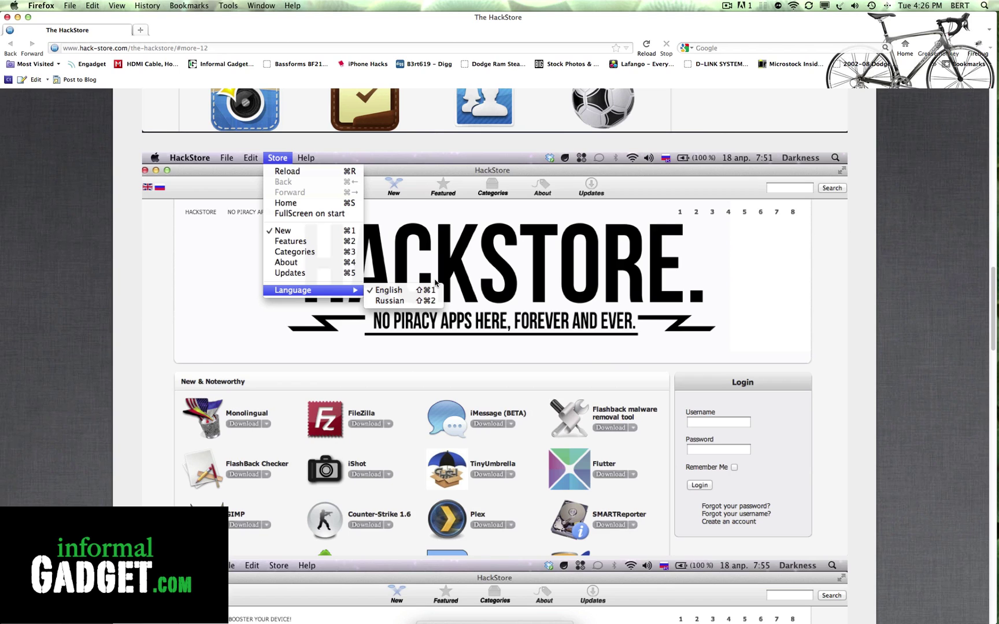
scroll(104, 375, down, 5)
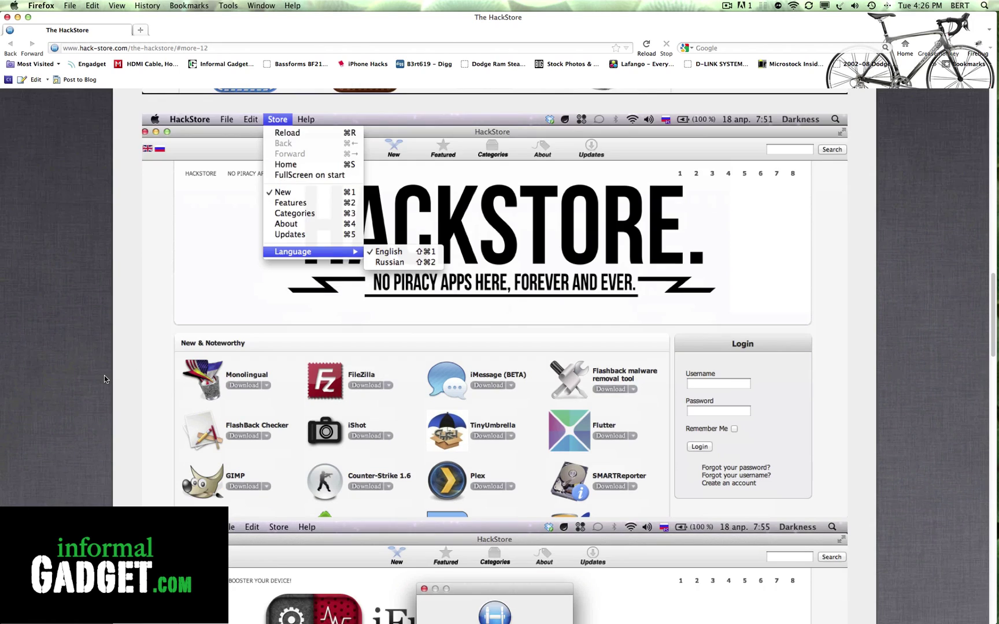
scroll(113, 427, down, 4)
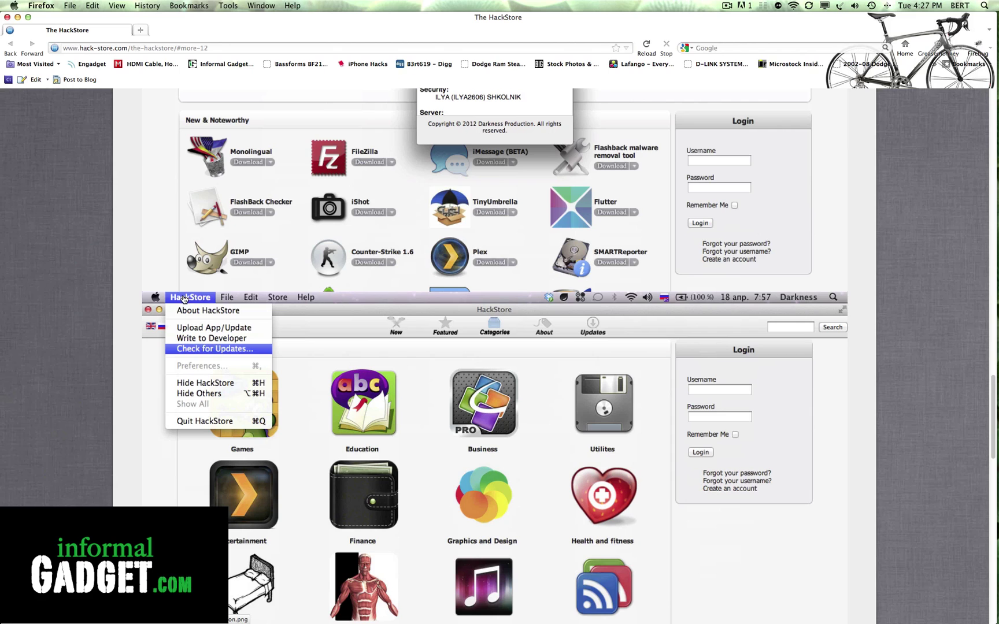
scroll(196, 353, down, 6)
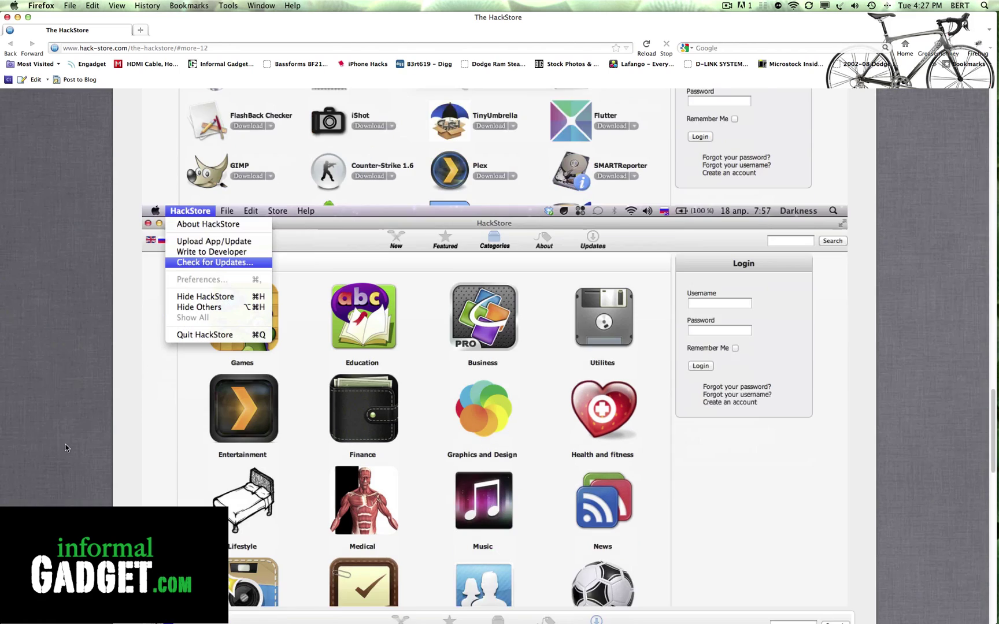
scroll(101, 364, up, 3)
scroll(101, 364, up, 14)
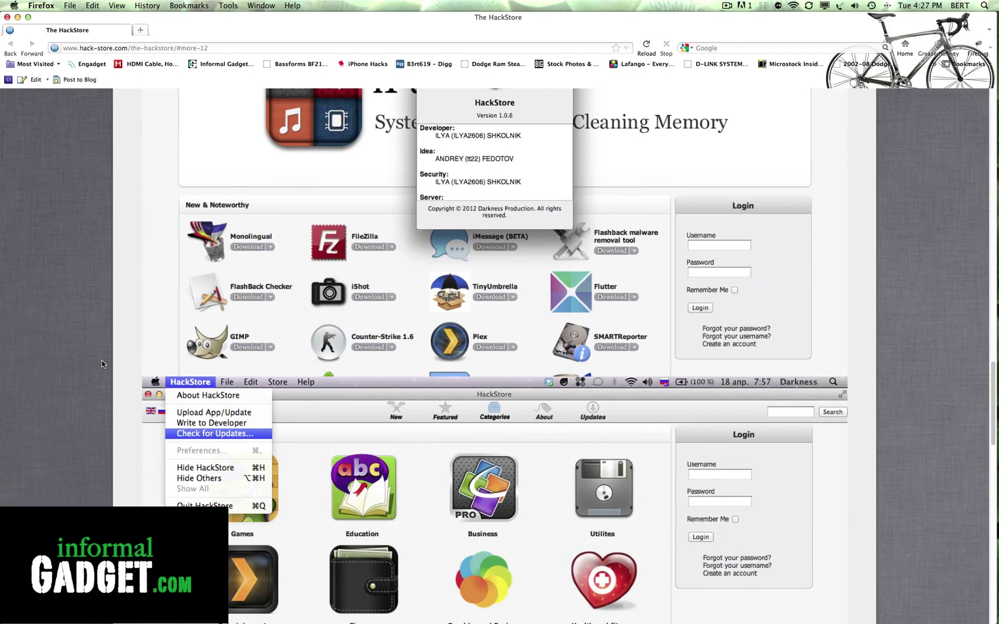
scroll(102, 364, up, 5)
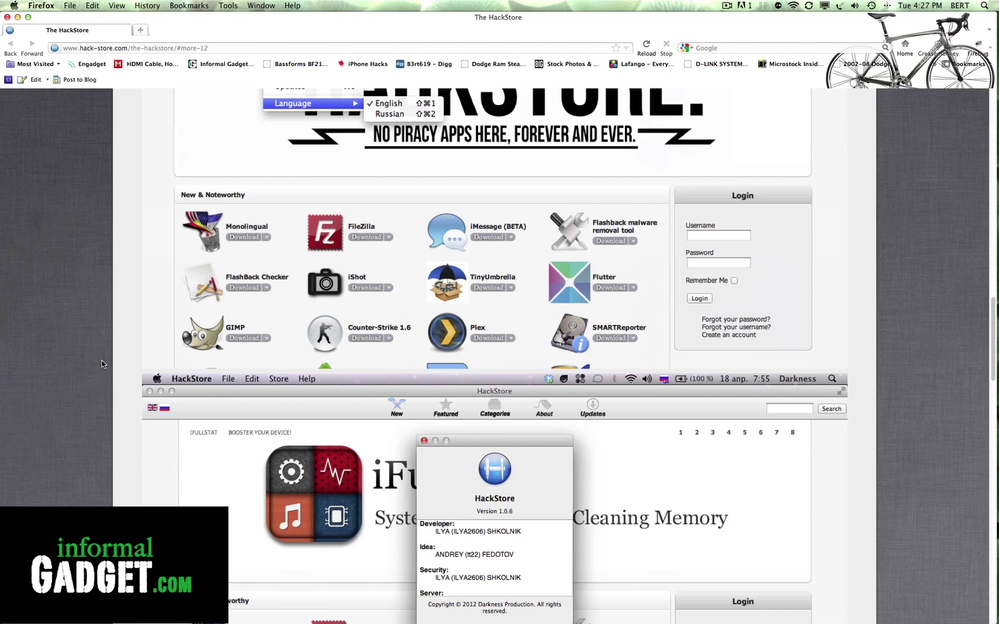
scroll(102, 363, up, 18)
scroll(102, 363, down, 9)
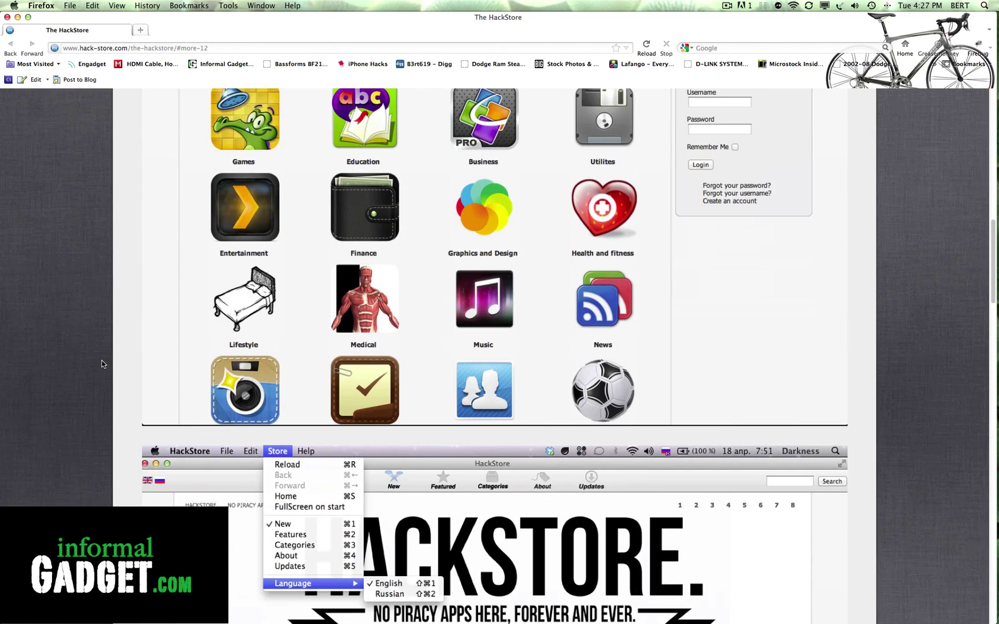
scroll(101, 364, down, 6)
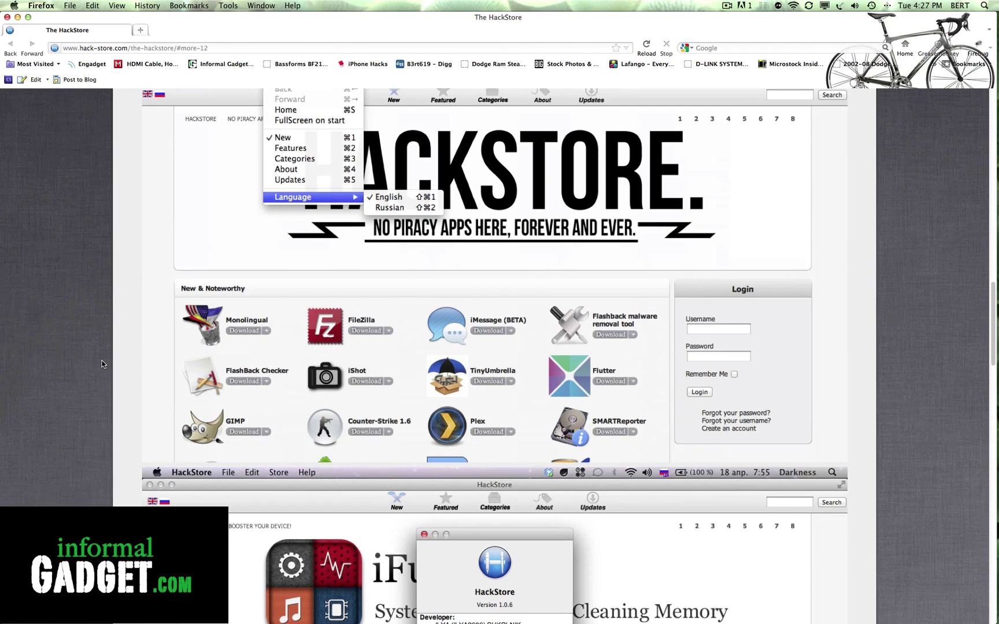
scroll(101, 363, down, 20)
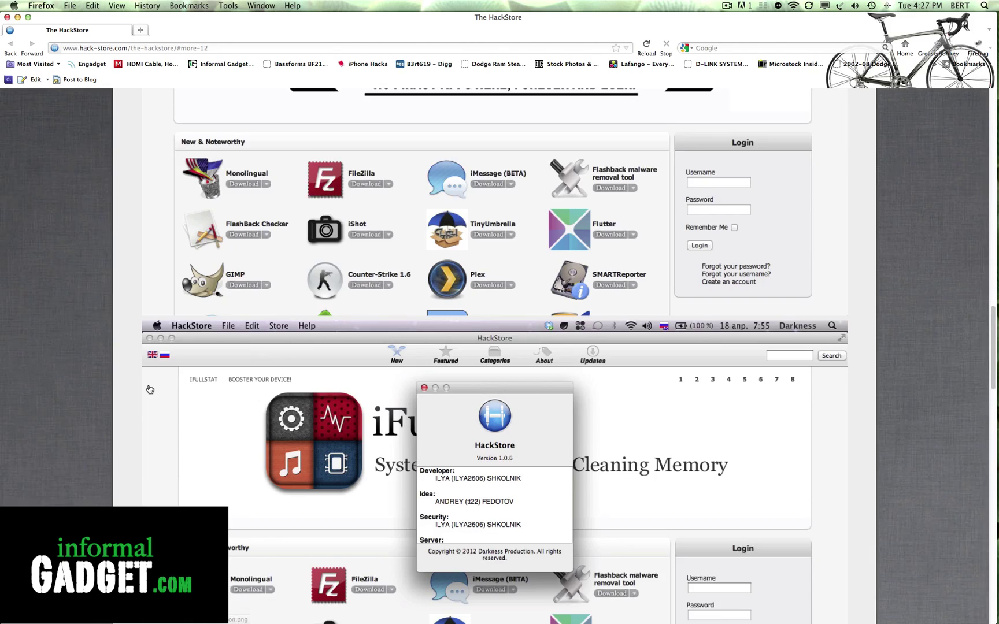
scroll(150, 390, down, 15)
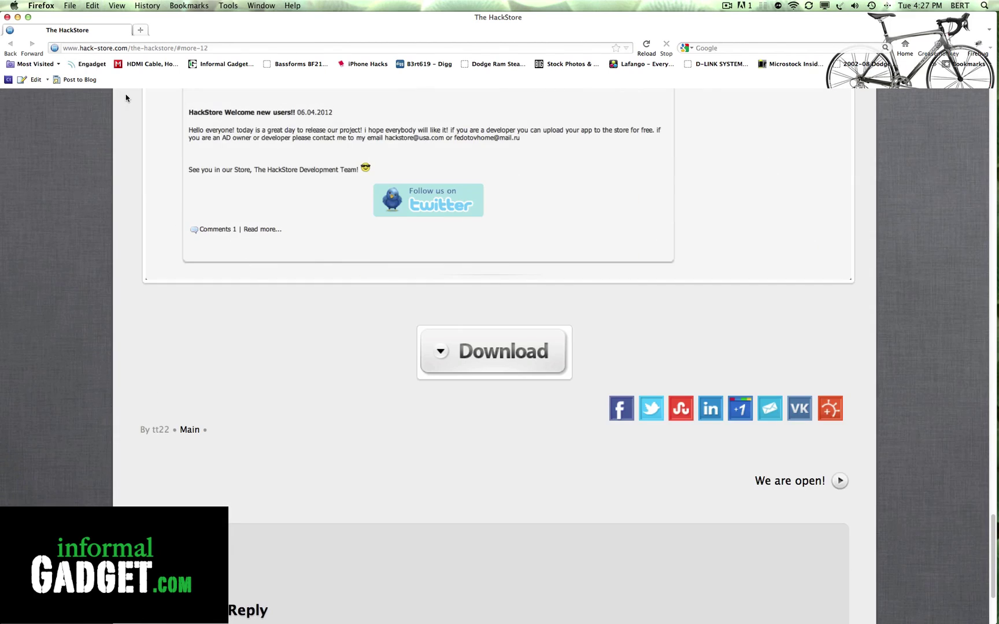
- Download the 1.6 MB HackStore.dmg installer and save it to the Desktop
scroll(119, 259, up, 1)
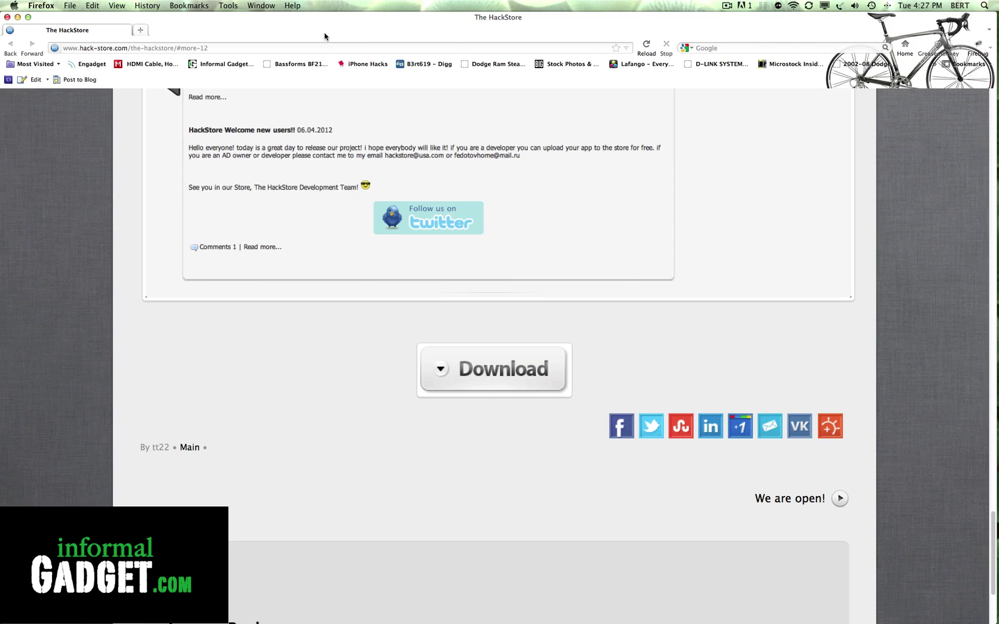
scroll(170, 223, up, 1)
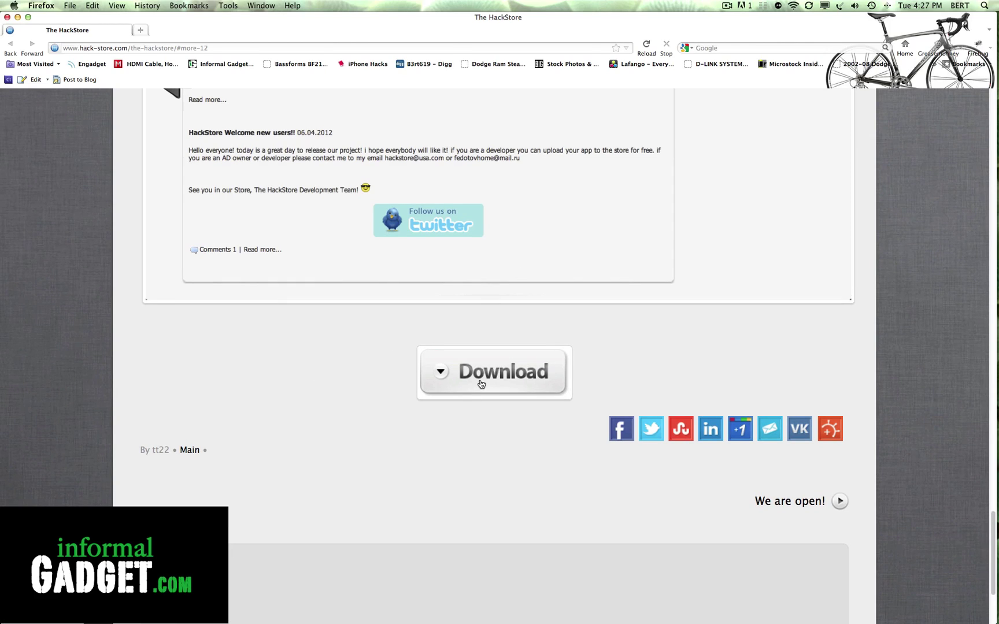
click(512, 371)
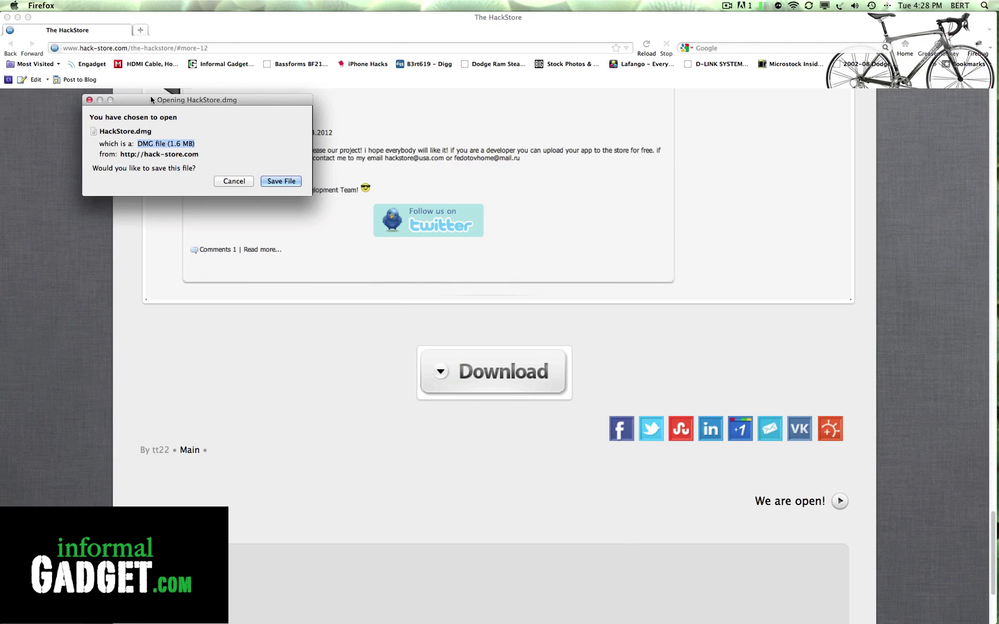
drag(151, 96, 257, 88)
click(391, 174)
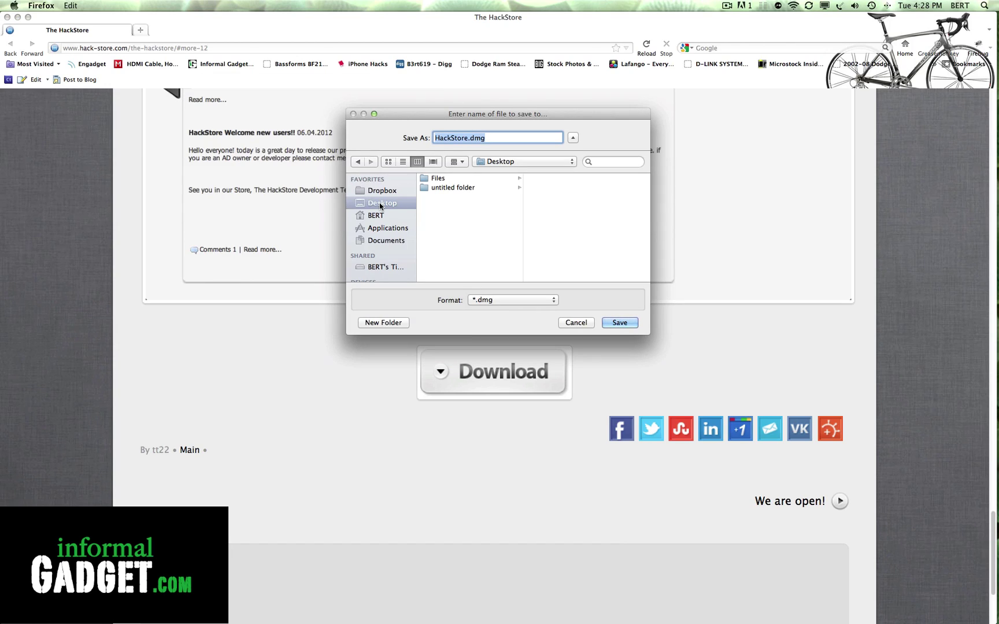
click(618, 322)
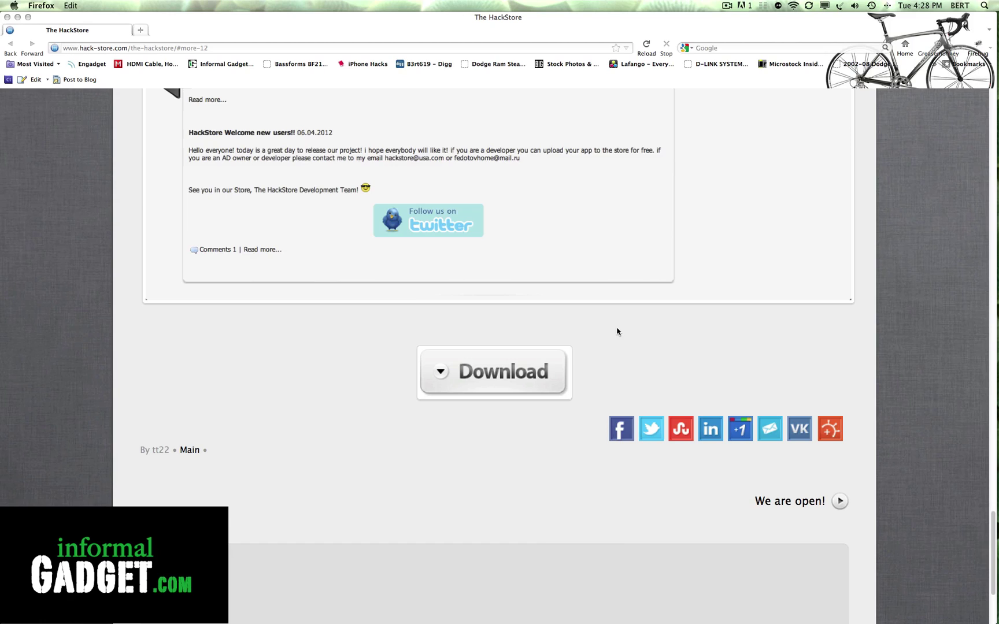
- Minimize Firefox, open HackStore.dmg from the desktop and accept its licence agreement
scroll(232, 135, up, 15)
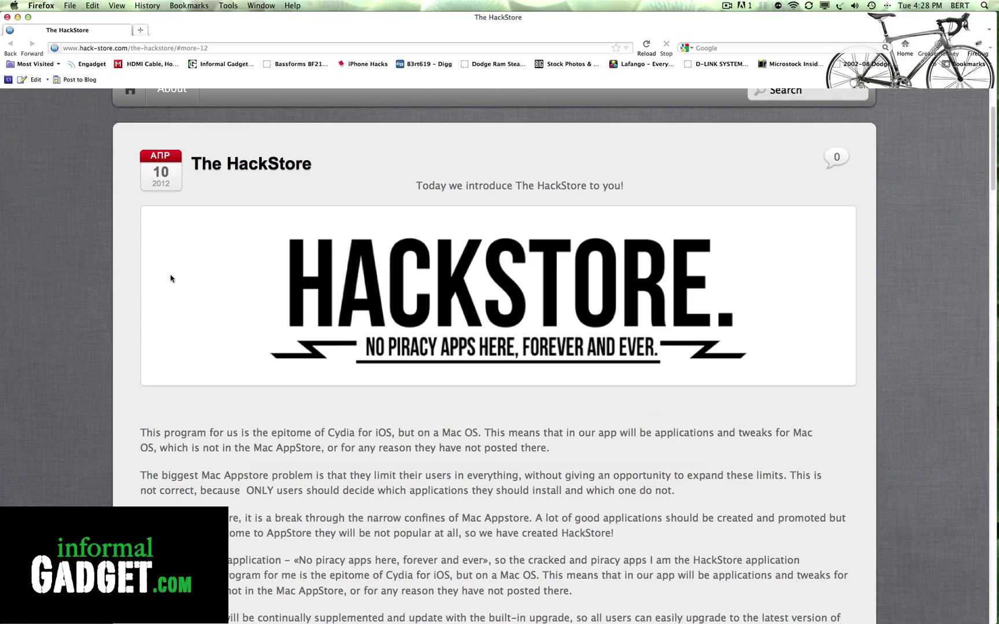
click(17, 18)
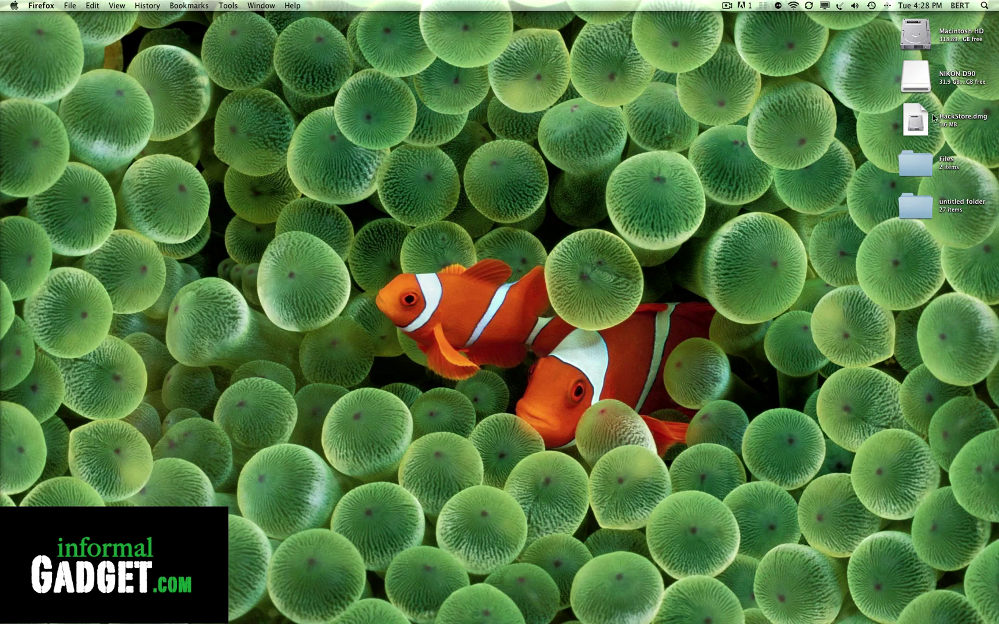
click(917, 123)
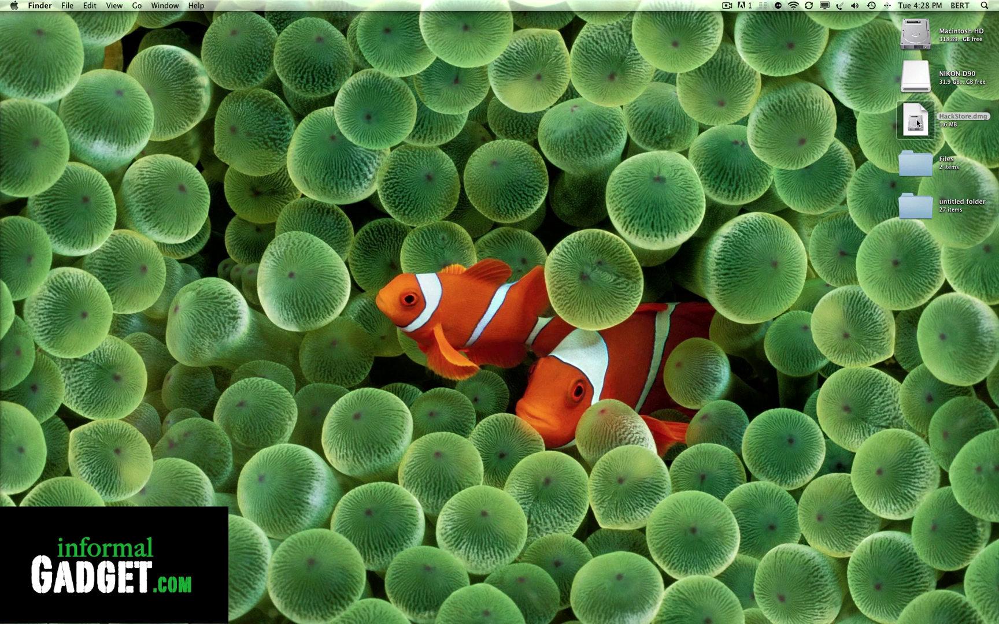
double_click(918, 123)
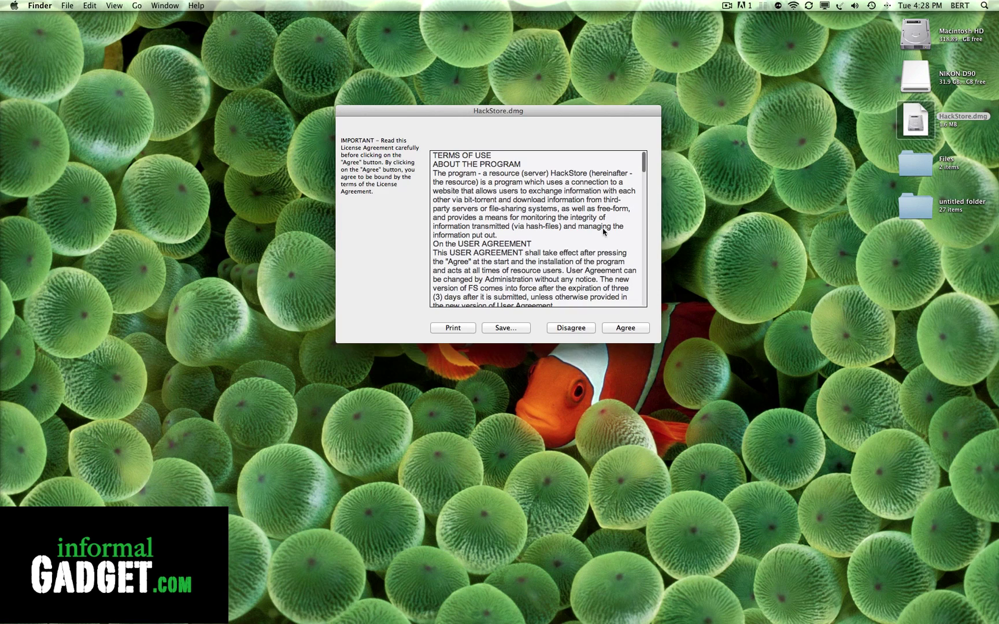
click(608, 330)
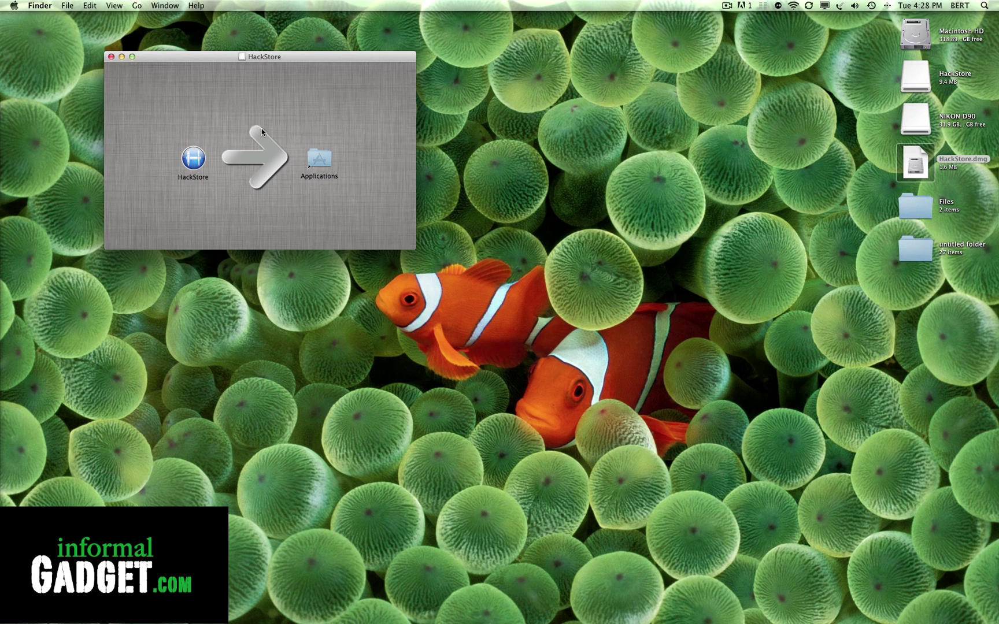
- Copy HackStore into the Applications folder and close the disk image window
drag(197, 163, 327, 164)
click(111, 56)
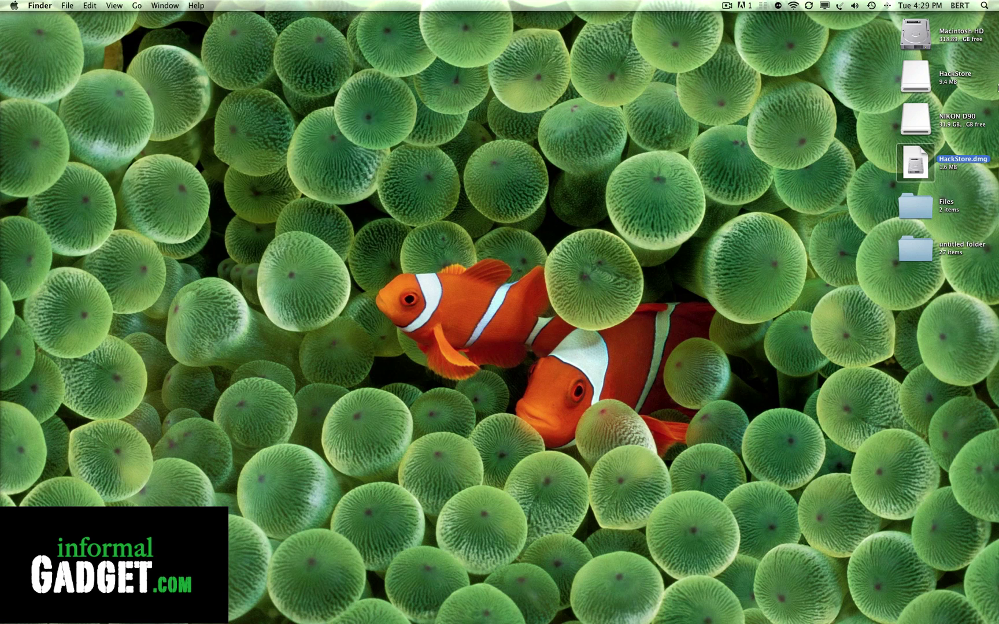
- Launch HackStore from Launchpad's second page and confirm opening the internet-downloaded app
mouse_move(996, 87)
click(977, 111)
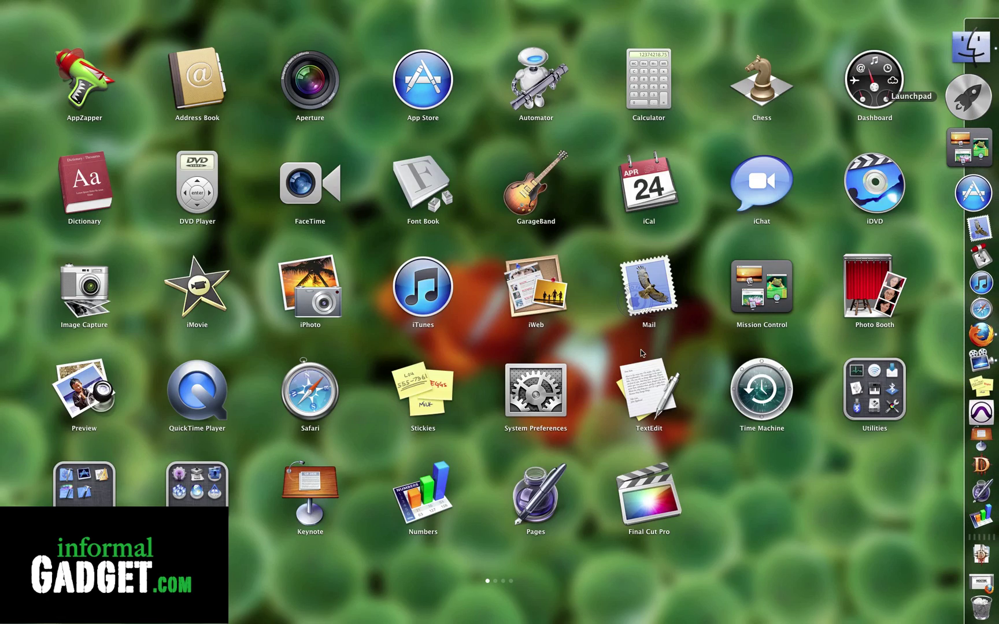
scroll(642, 352, right, 3)
click(547, 497)
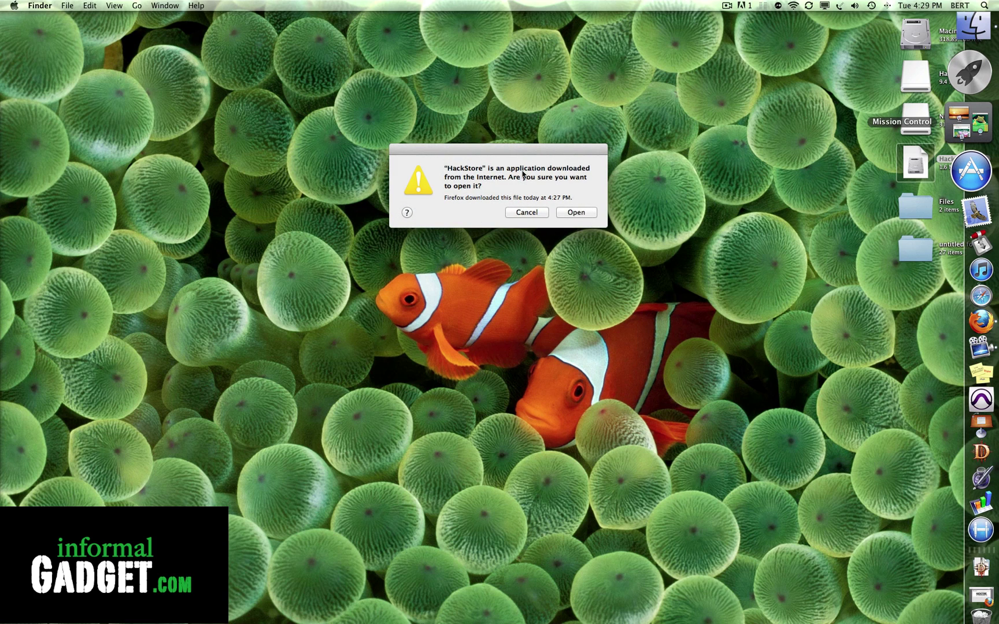
click(572, 212)
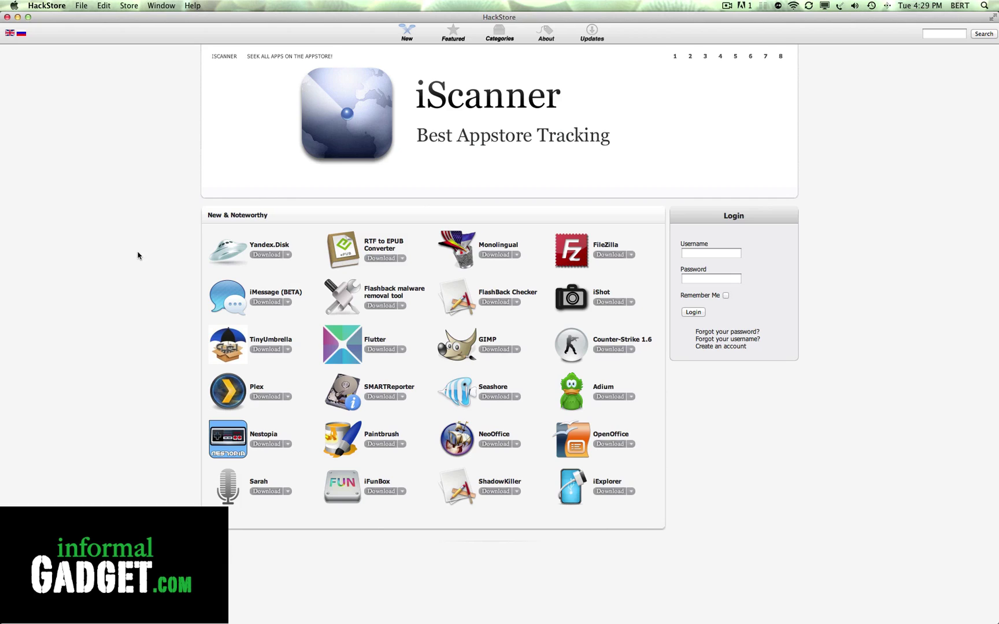
- View Featured, then browse Categories from Games and Education down to Video and All Apps
click(453, 31)
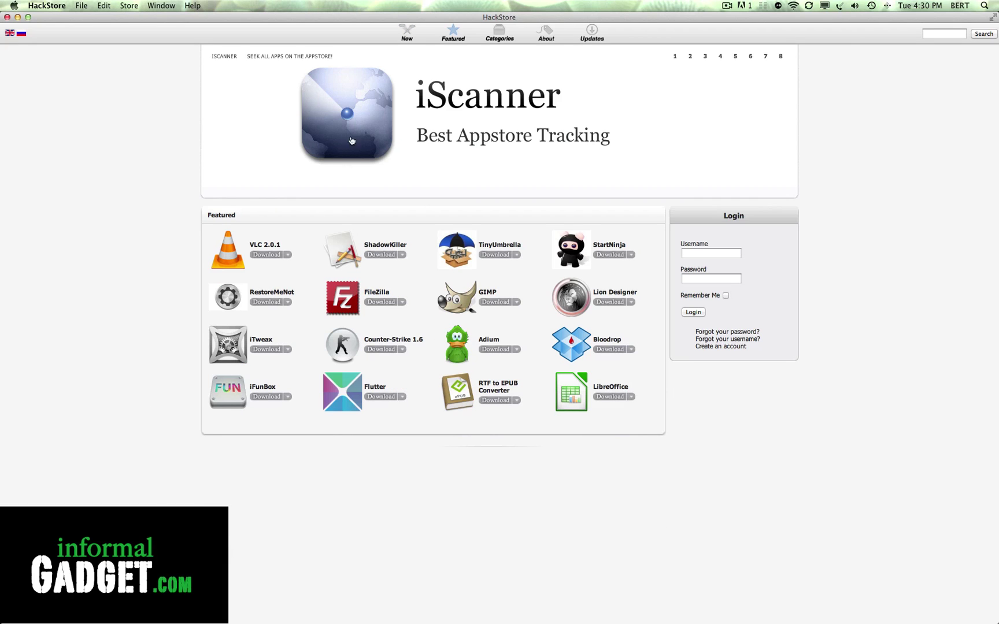
click(504, 32)
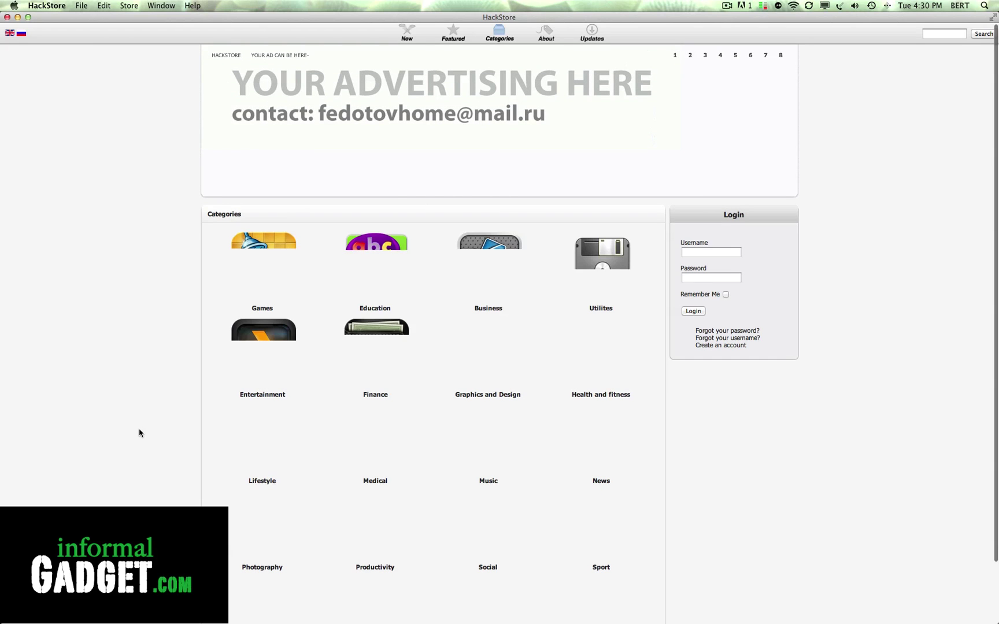
scroll(140, 432, down, 1)
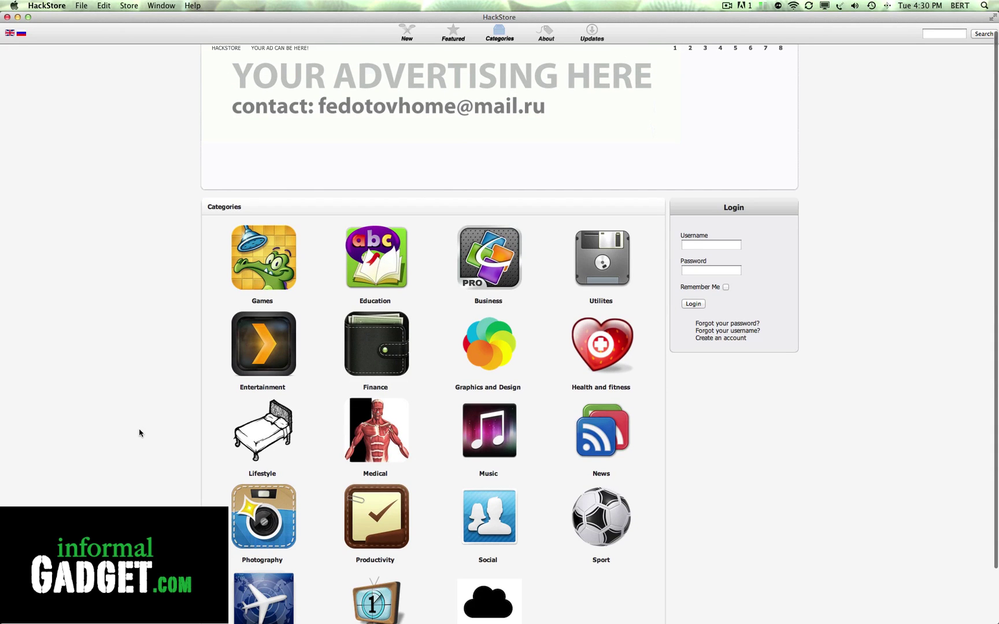
scroll(139, 432, down, 2)
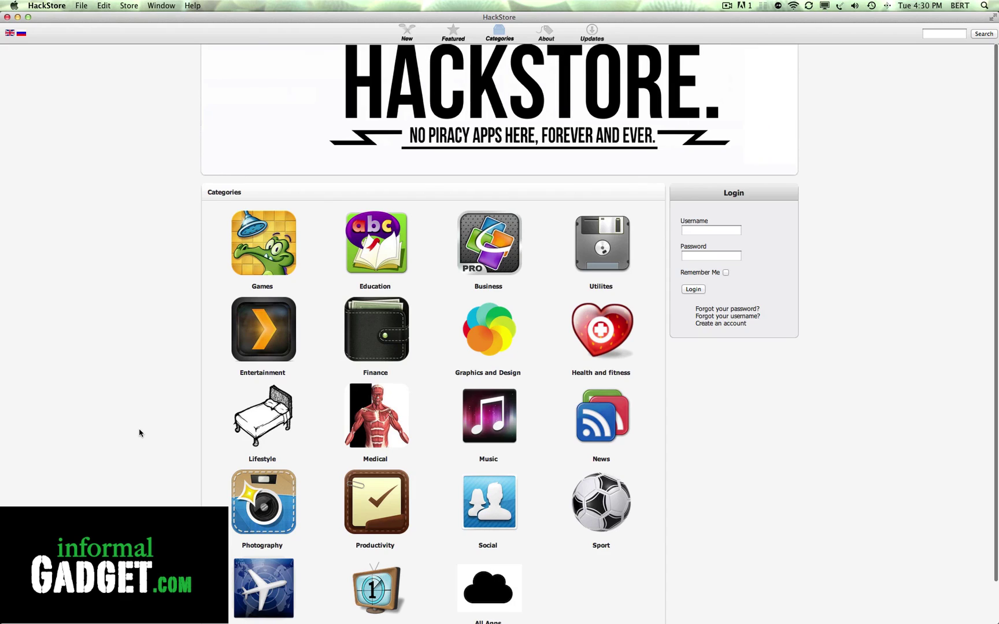
scroll(139, 432, down, 1)
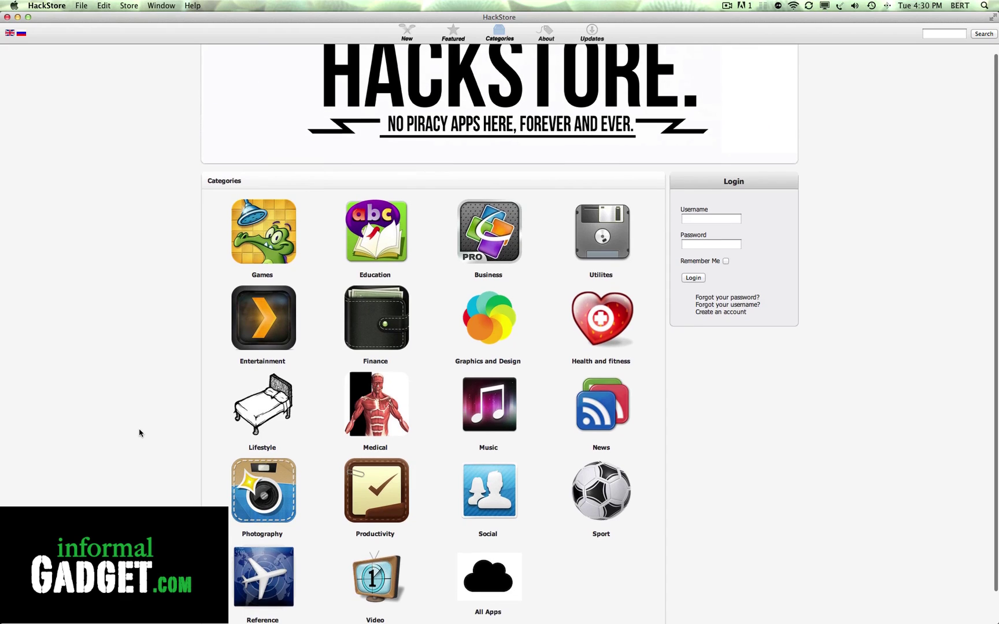
- Open Mario from the Games category, enlarge its first screenshot and select its description
click(278, 235)
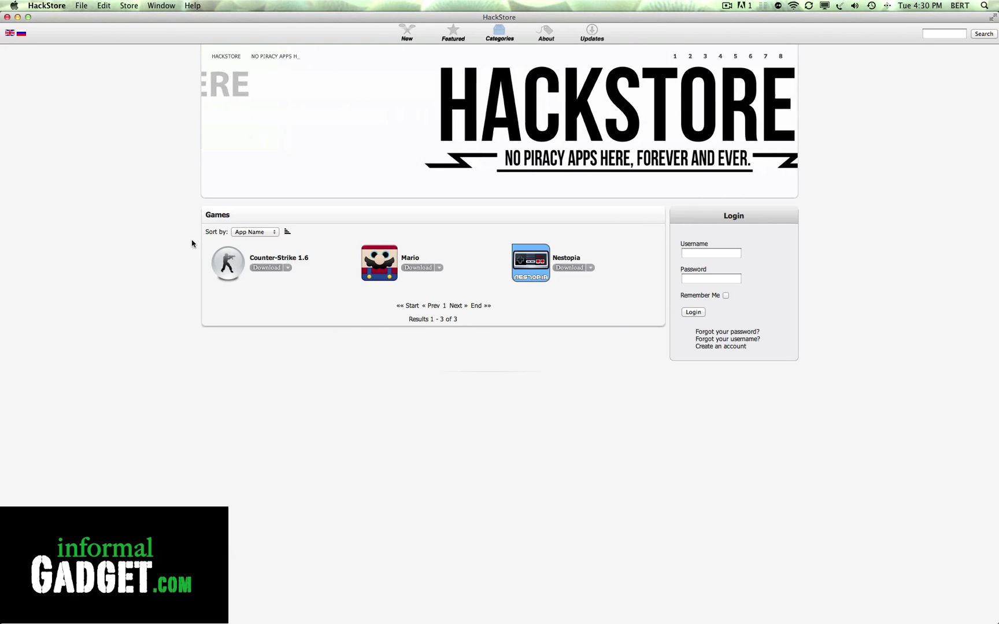
click(384, 261)
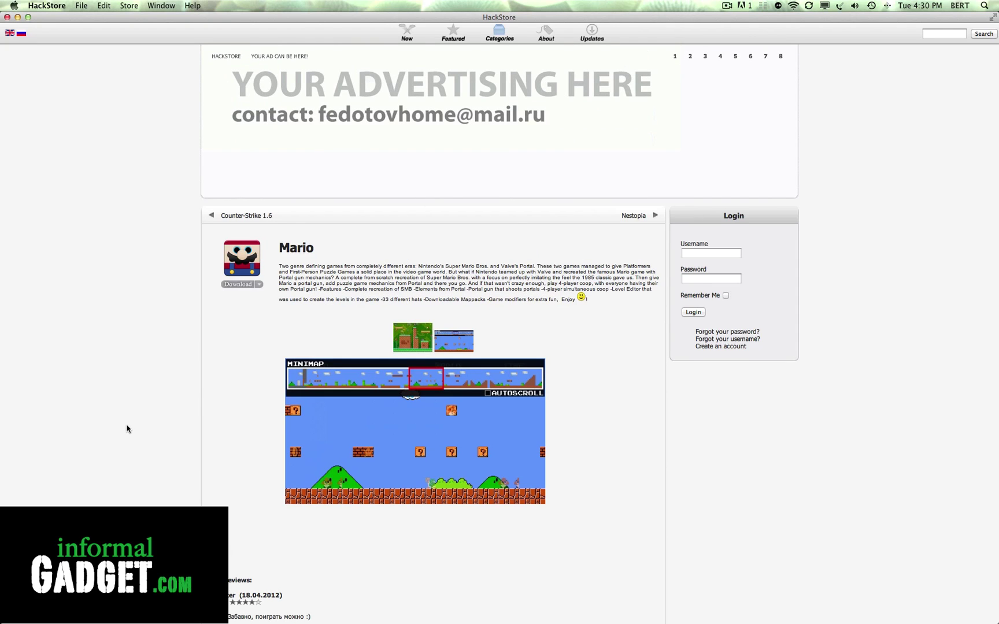
scroll(127, 429, down, 1)
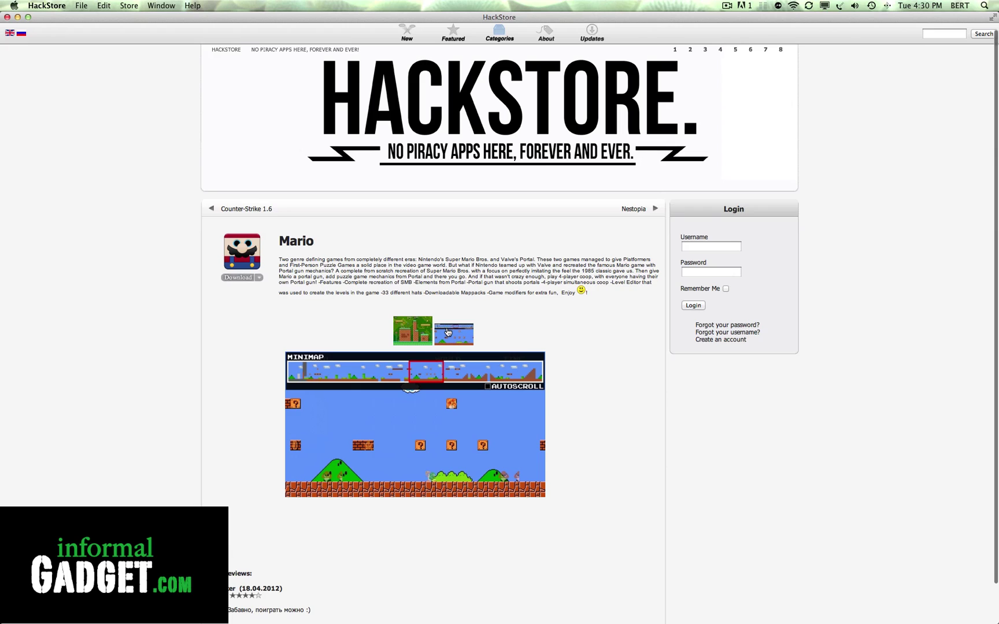
click(393, 326)
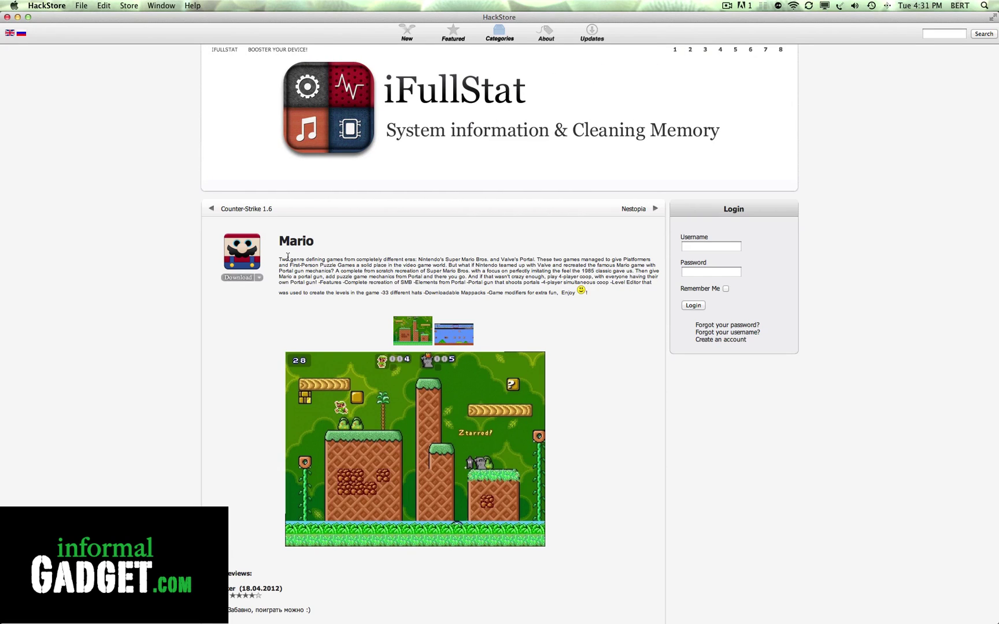
drag(282, 258, 558, 298)
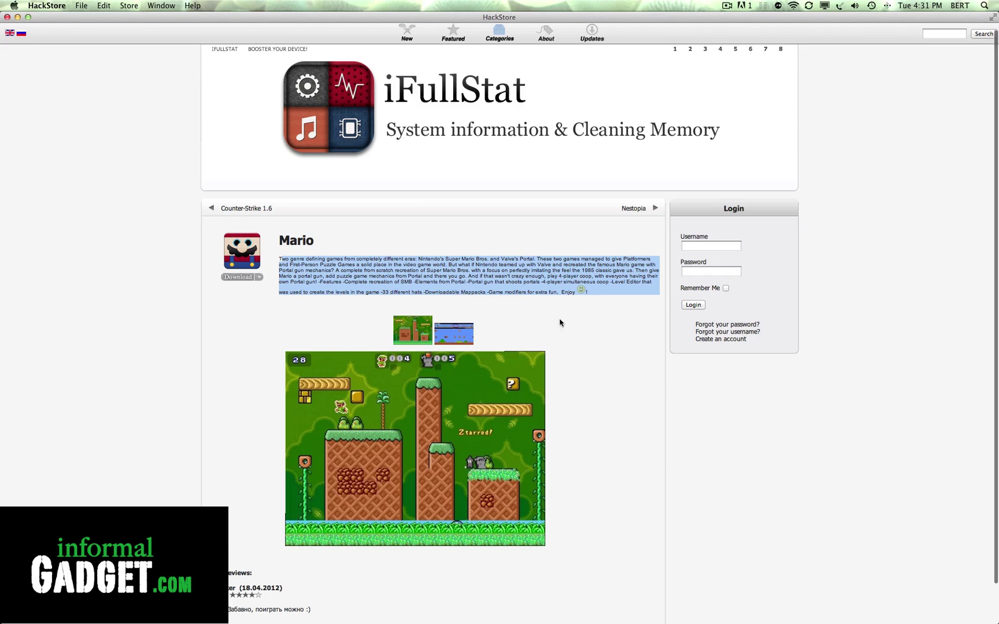
click(249, 341)
scroll(201, 392, down, 1)
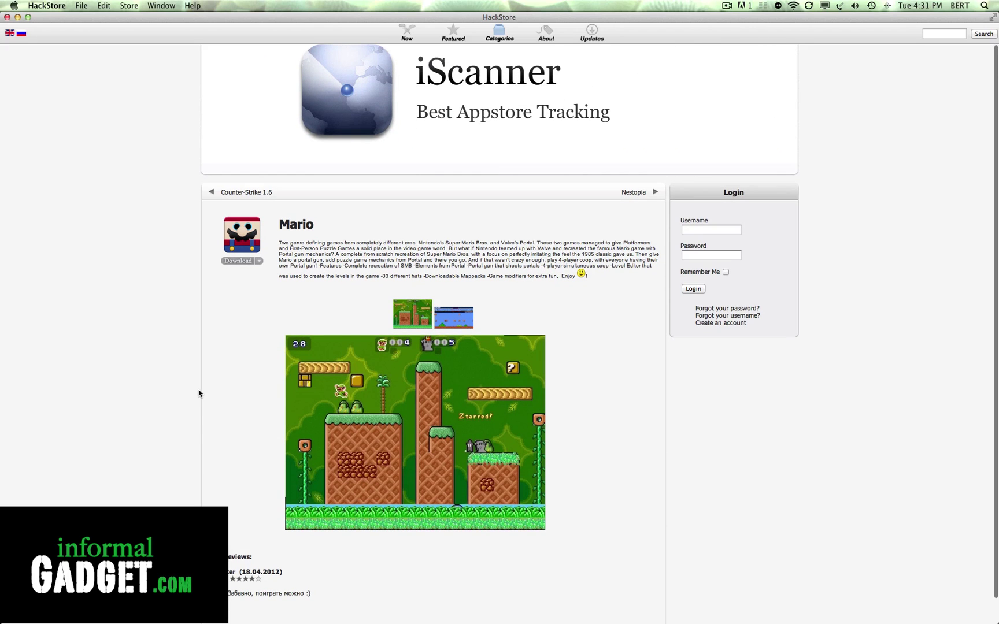
scroll(162, 483, down, 2)
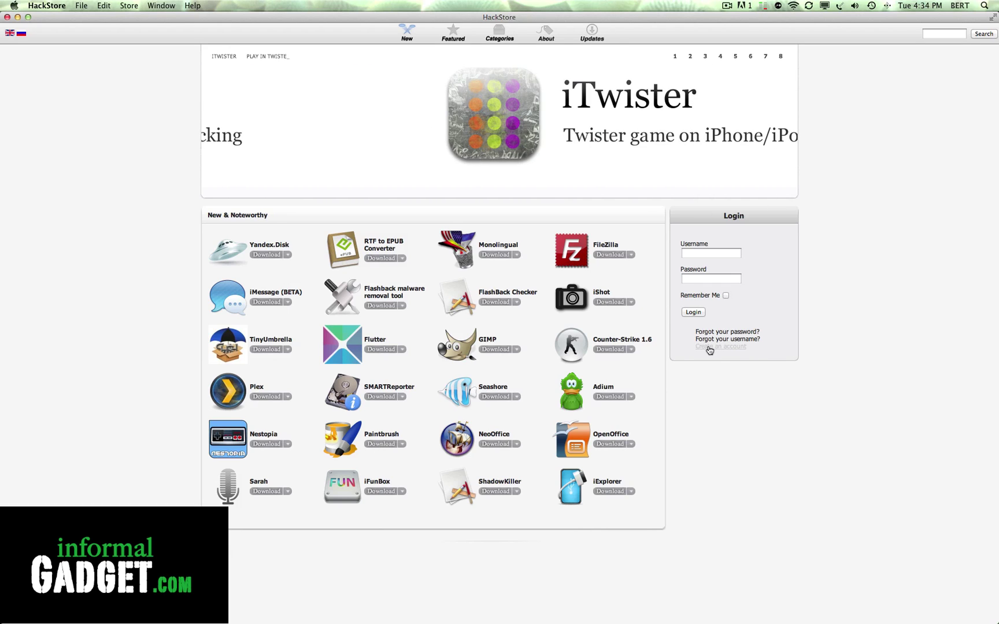
- Open the Create an account form and begin filling in the Name field
click(709, 347)
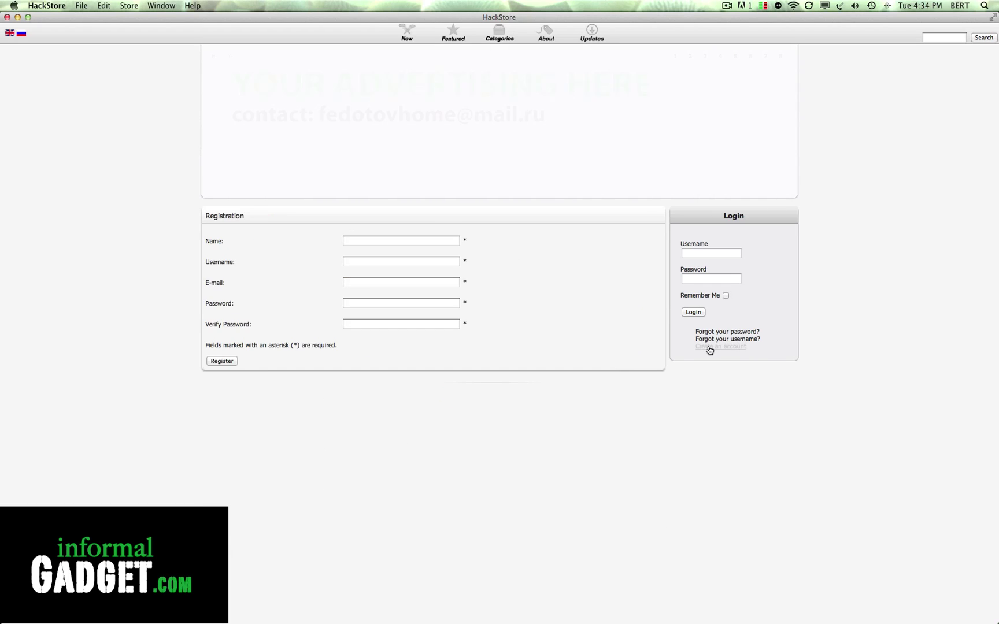
click(392, 241)
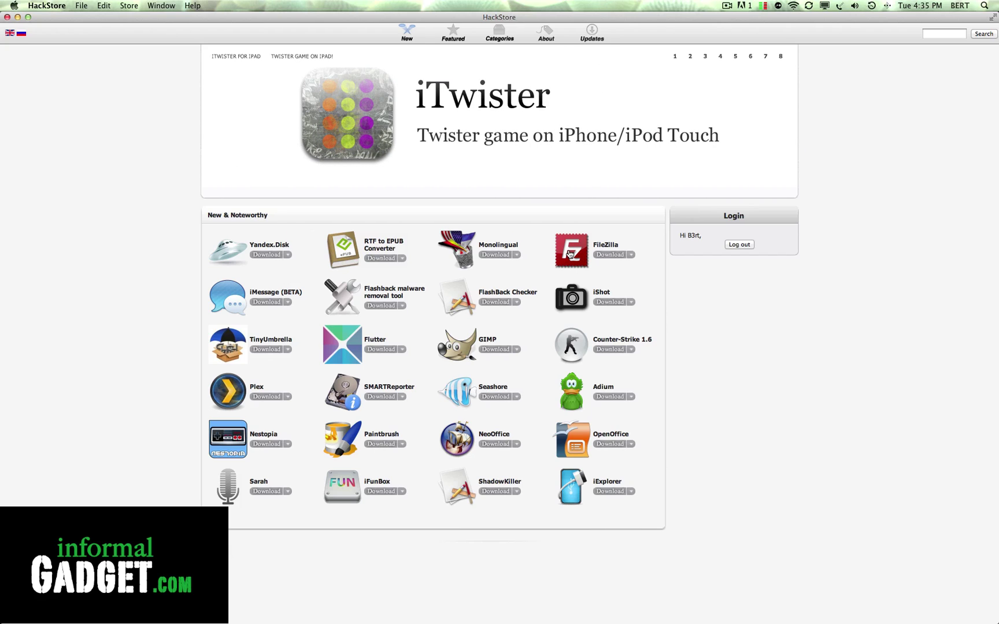
- Open the FileZilla details page and look over its title and description
click(570, 254)
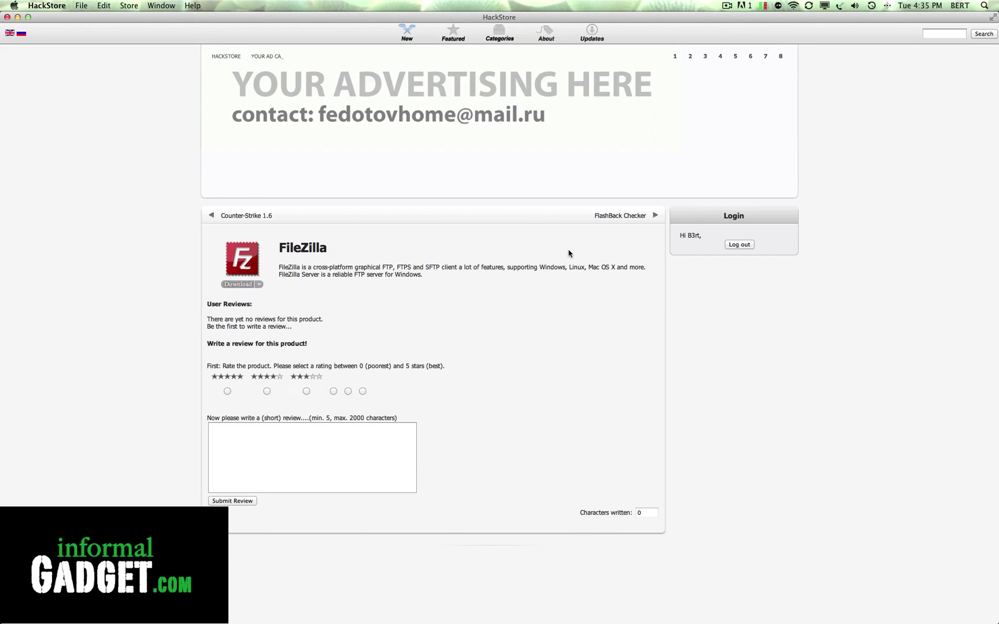
drag(279, 268, 445, 279)
click(383, 241)
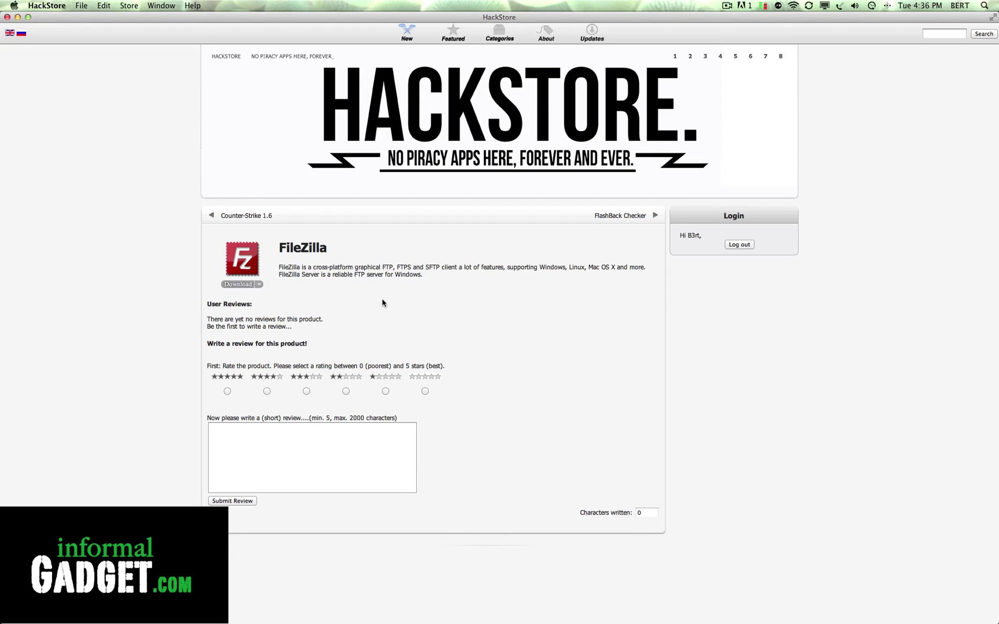
- Download the FileZilla 3.5.3 archive (5.13 MB) and move the Downloads Info panel aside
click(244, 286)
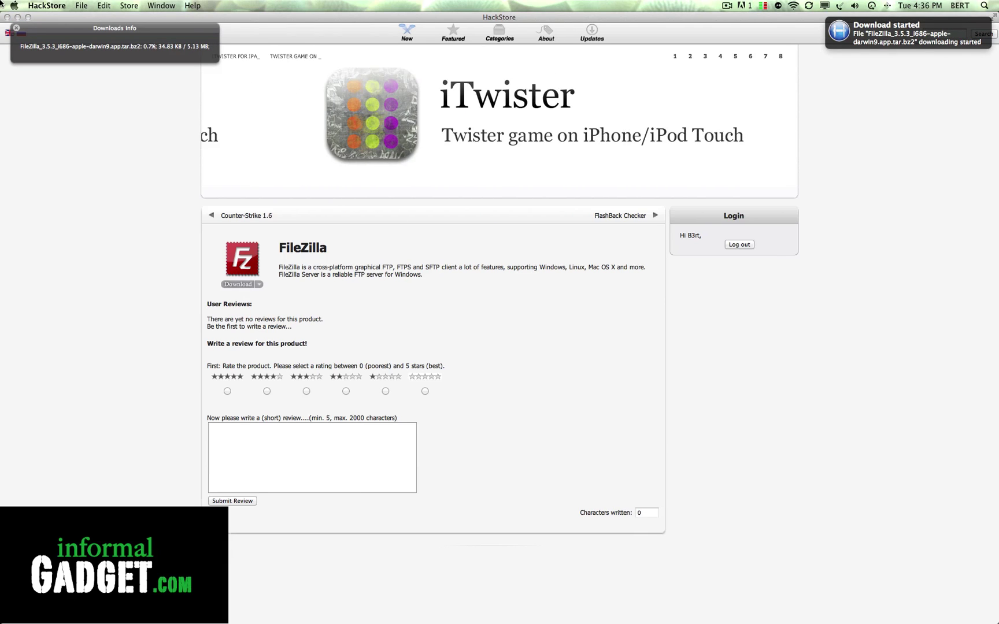
drag(110, 27, 506, 133)
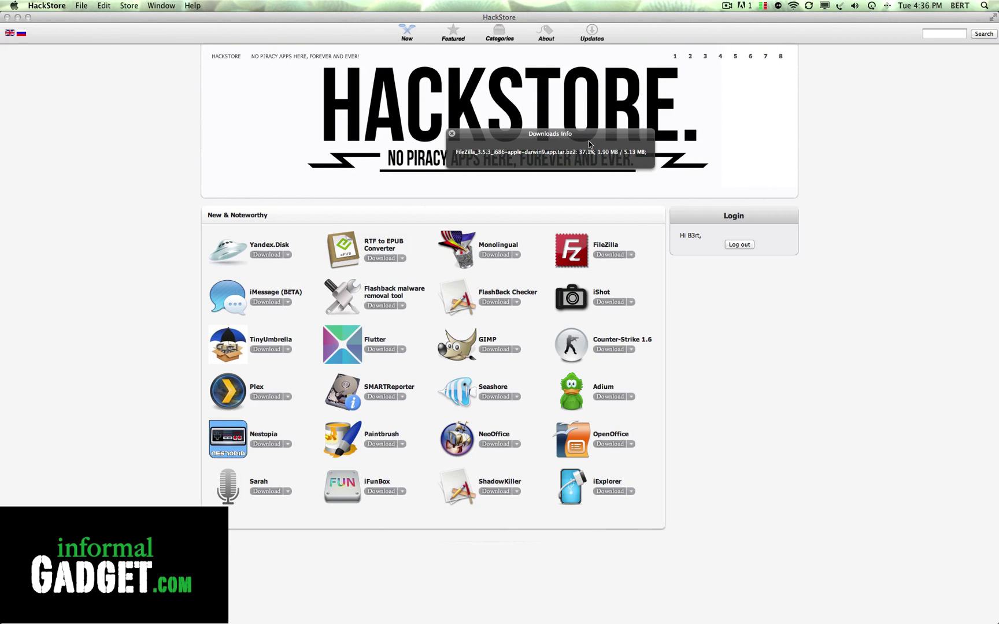
drag(574, 137, 559, 149)
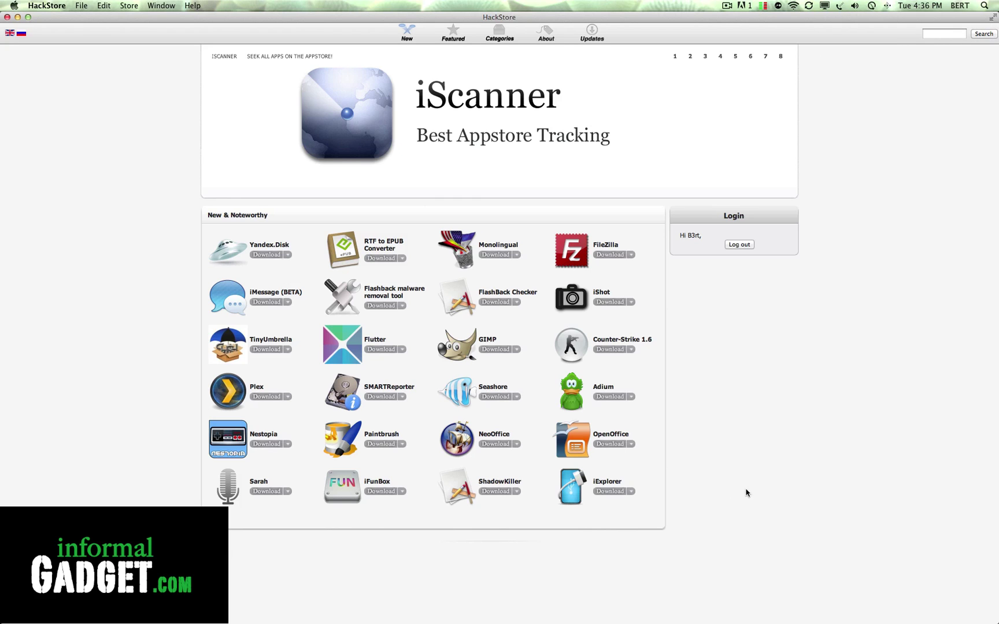
- Open the FileZilla 3.5.3 .tar.bz2 archive from the Dock's Downloads stack so Archive Utility extracts it
mouse_move(977, 578)
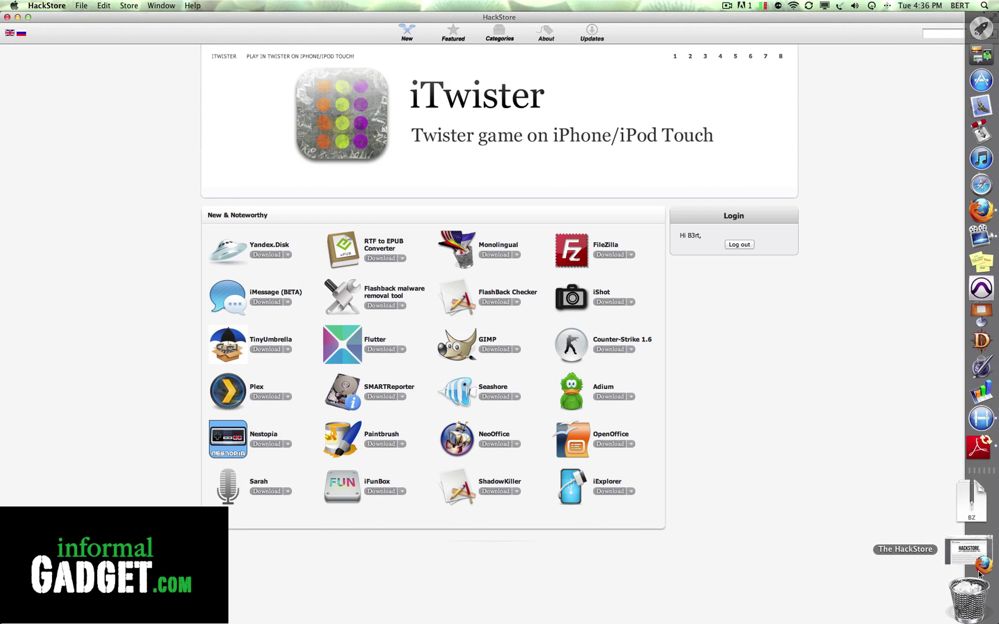
click(973, 509)
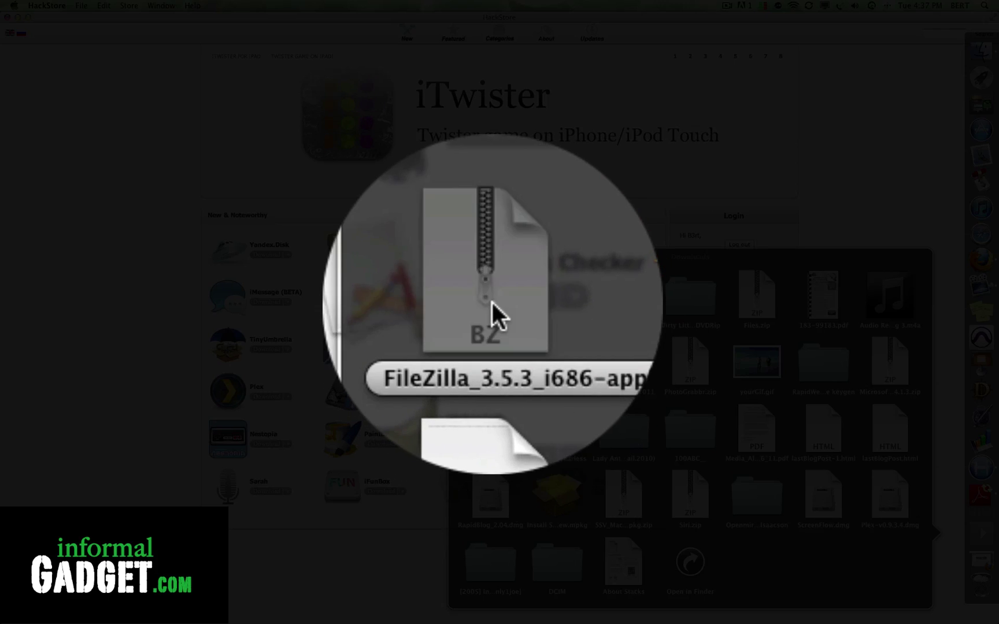
click(491, 301)
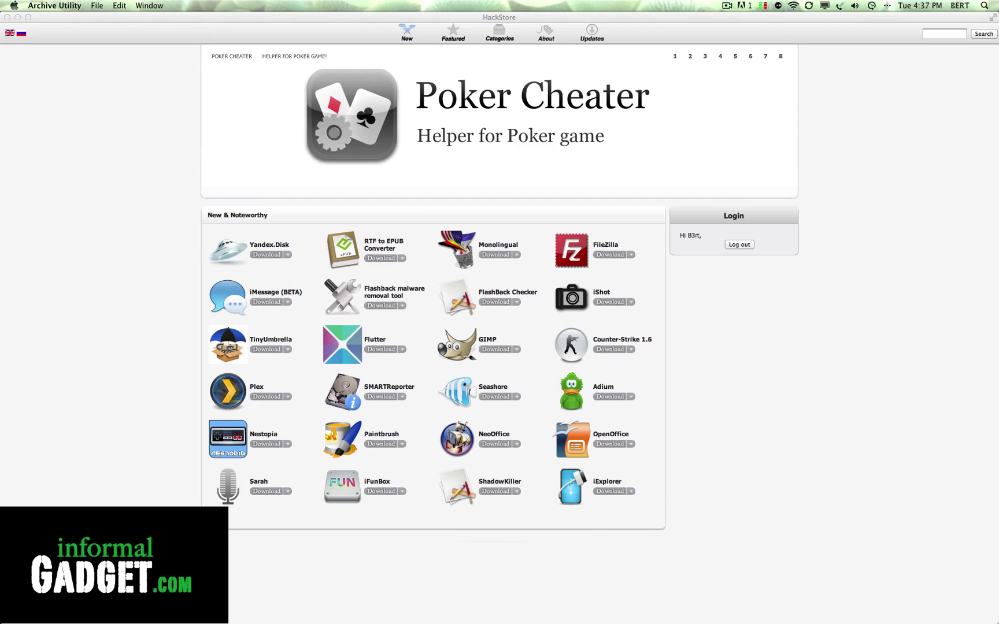
drag(459, 200, 478, 200)
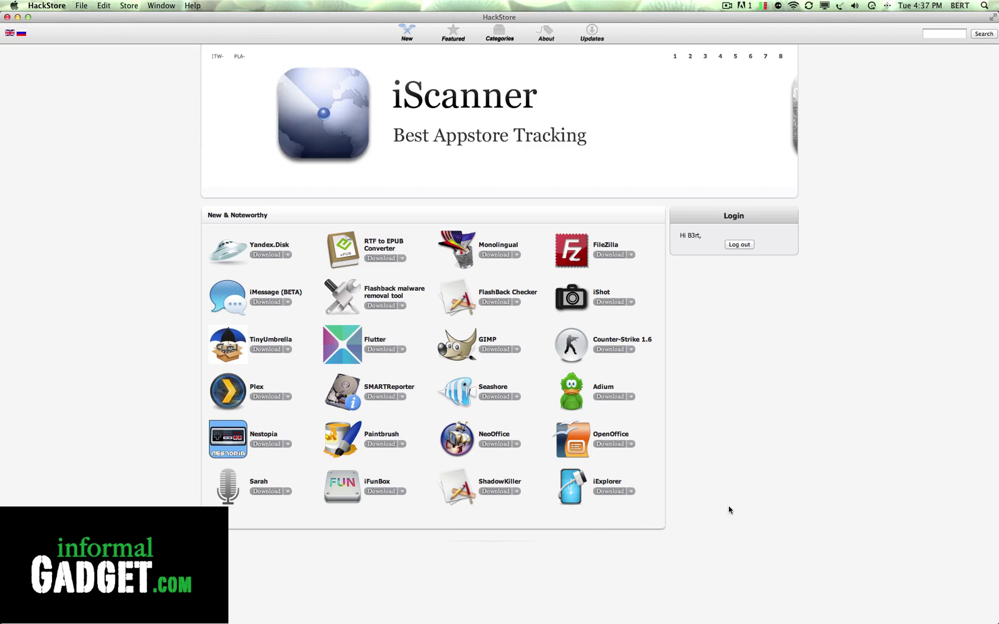
click(676, 61)
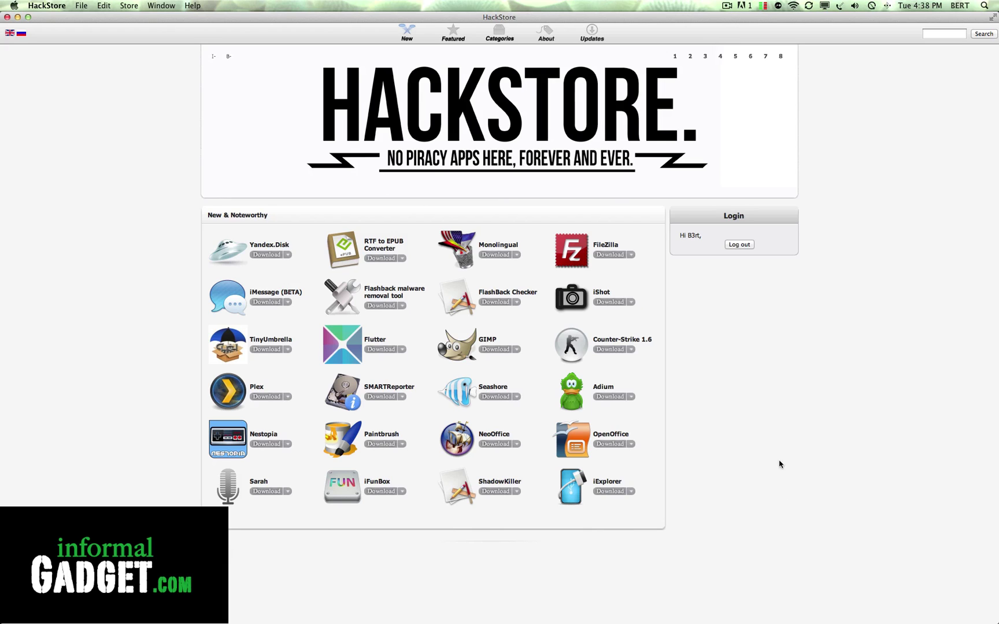
click(690, 58)
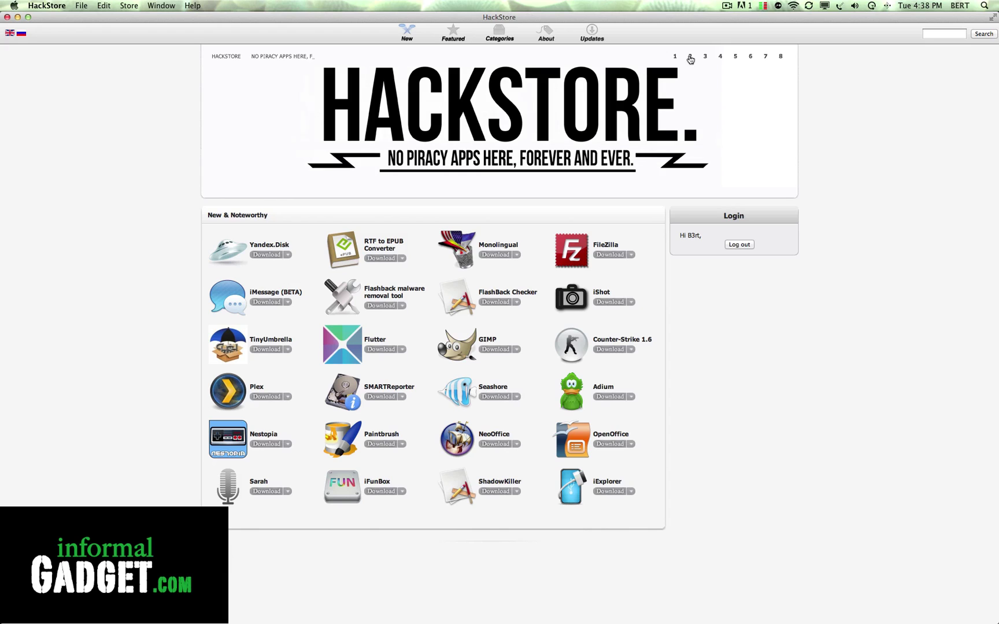